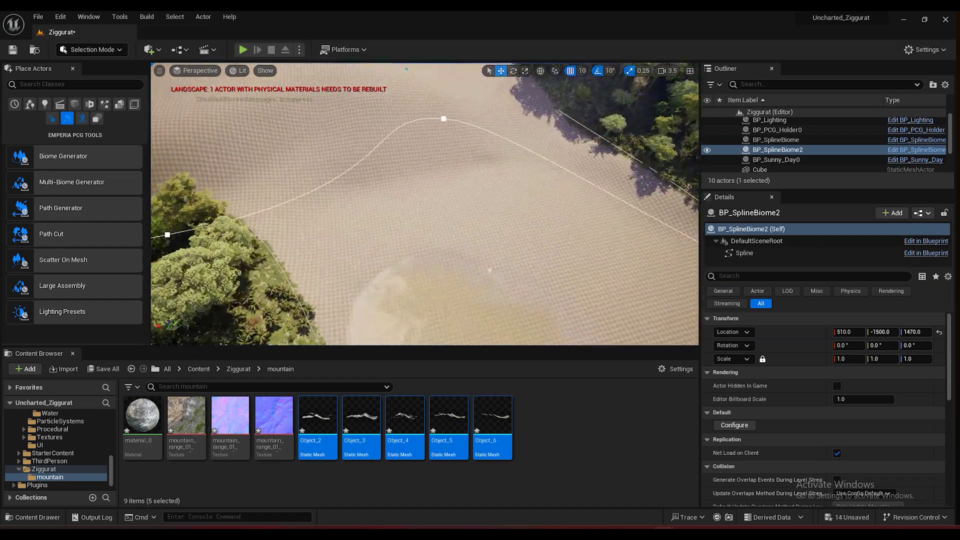
# Select the BP_SplineBiome2 actor and examine the hillside enclosed by its spline
pyautogui.press('e')
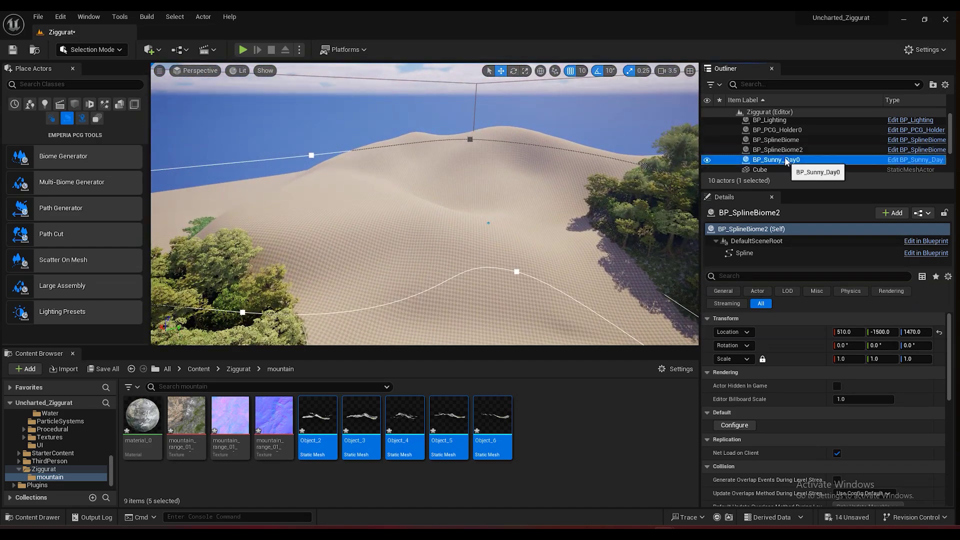
pyautogui.click(777, 150)
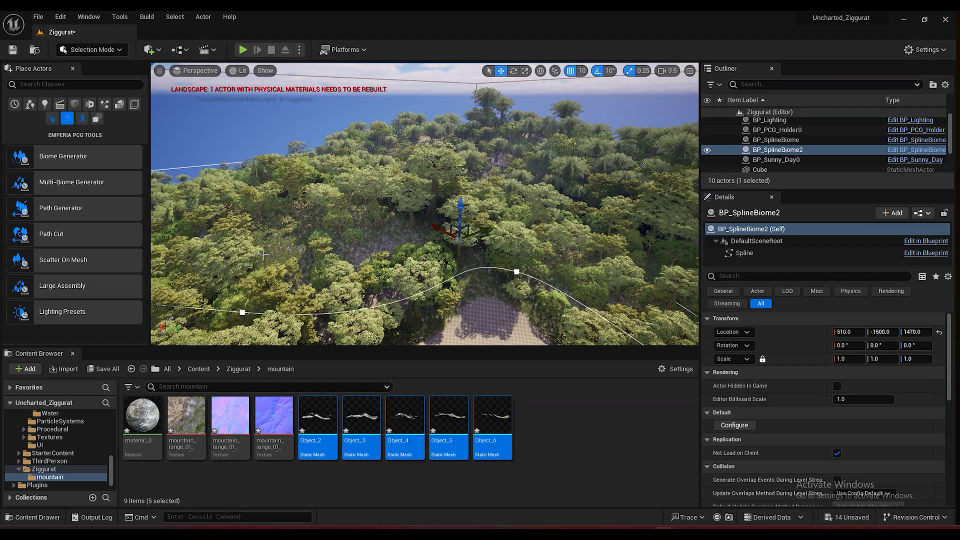
pyautogui.moveTo(392, 230)
pyautogui.mouseDown(button='right')
pyautogui.moveTo(385, 213)
pyautogui.moveTo(392, 280)
pyautogui.moveTo(385, 227)
pyautogui.moveTo(417, 209)
pyautogui.moveTo(406, 234)
pyautogui.moveTo(396, 212)
pyautogui.mouseUp(button='right')
pyautogui.scroll(1, 392, 230)
pyautogui.press('w')
pyautogui.moveTo(244, 225); pyautogui.dragTo(244, 225, button='right')
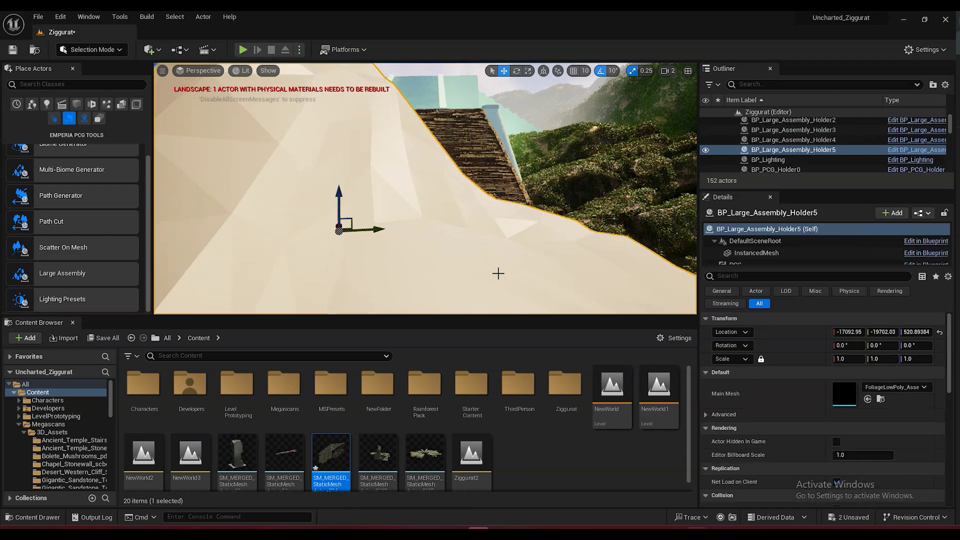
# Assign the merged stone-stairs static mesh as the Main Mesh of BP_Large_Assembly_Holder5
pyautogui.moveTo(497, 272); pyautogui.dragTo(497, 272, button='right')
pyautogui.moveTo(330, 459); pyautogui.dragTo(834, 390)
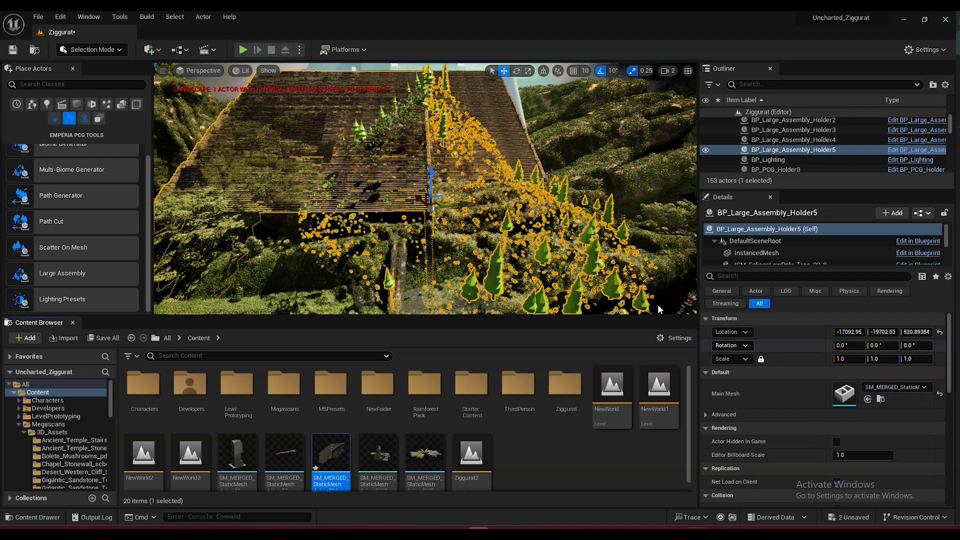
pyautogui.moveTo(356, 136); pyautogui.dragTo(356, 136, button='right')
pyautogui.moveTo(423, 232); pyautogui.dragTo(423, 233, button='right')
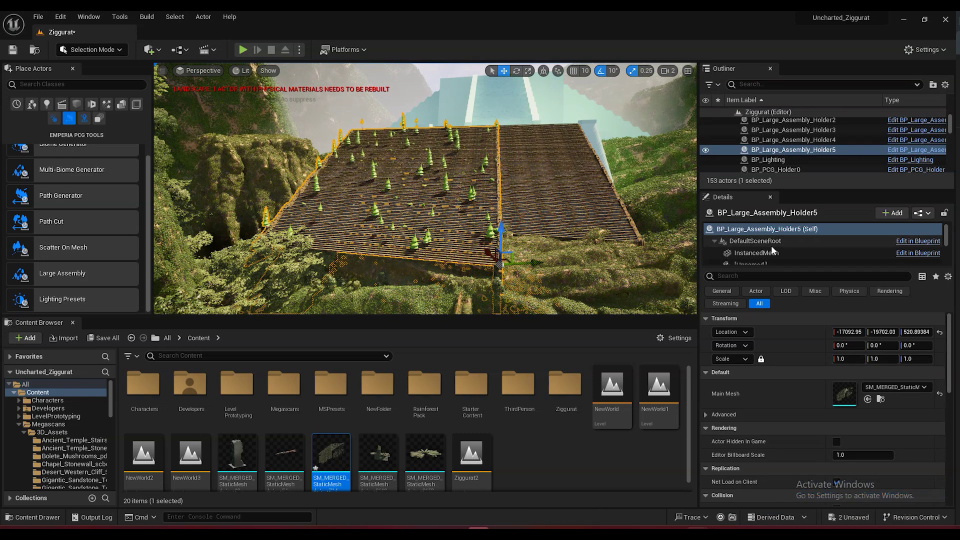
# Override Tree Assembly Density in the assembly holder's PCG component and set it to 0
pyautogui.scroll(-5, 758, 248)
pyautogui.click(749, 257)
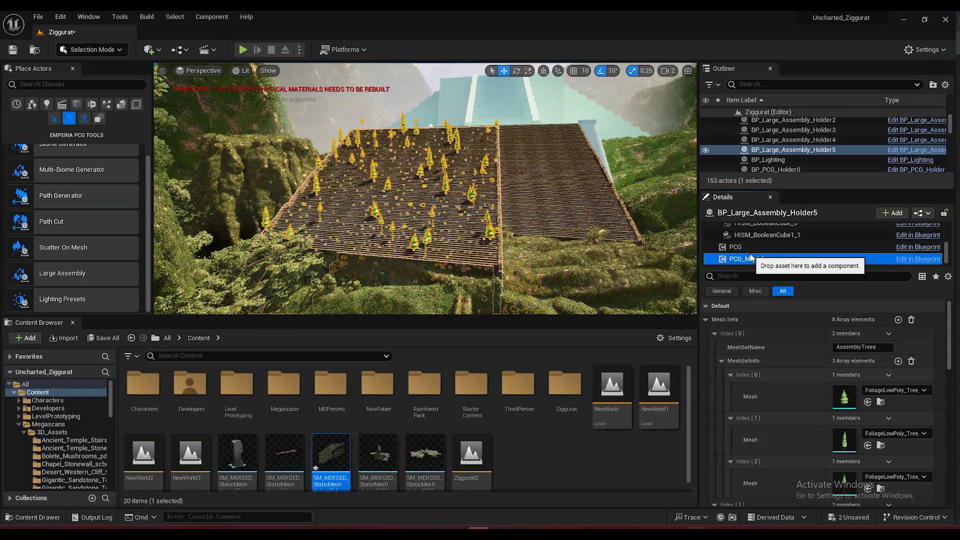
pyautogui.click(738, 247)
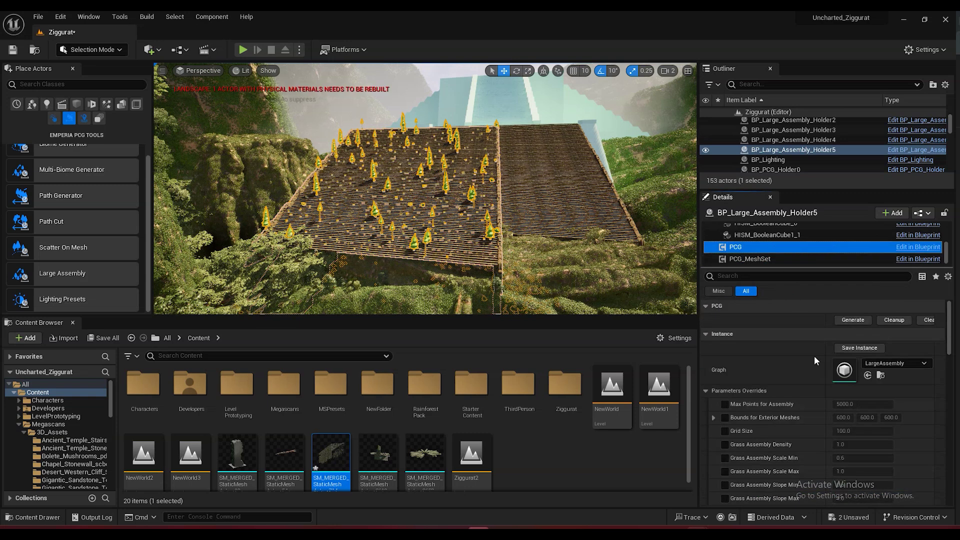
pyautogui.scroll(-4, 850, 440)
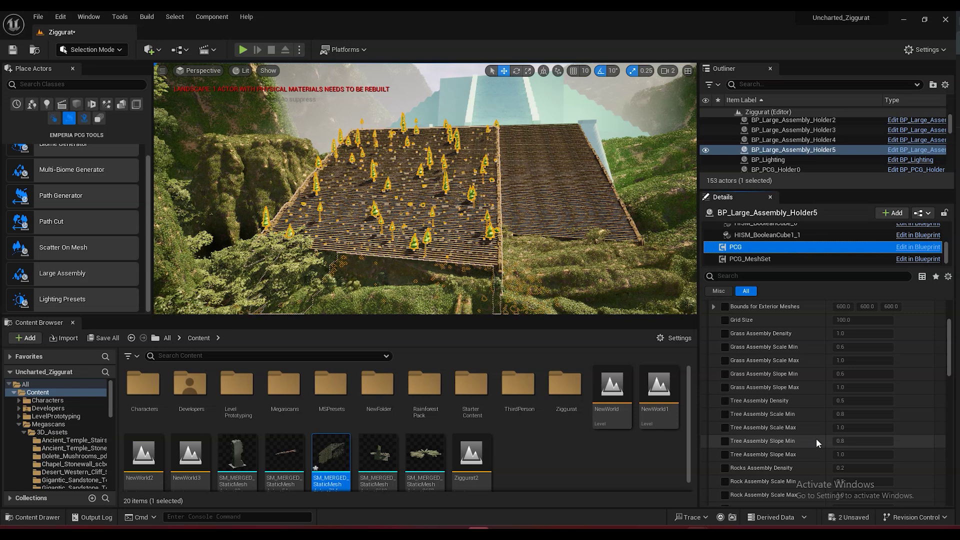
pyautogui.scroll(-1, 816, 439)
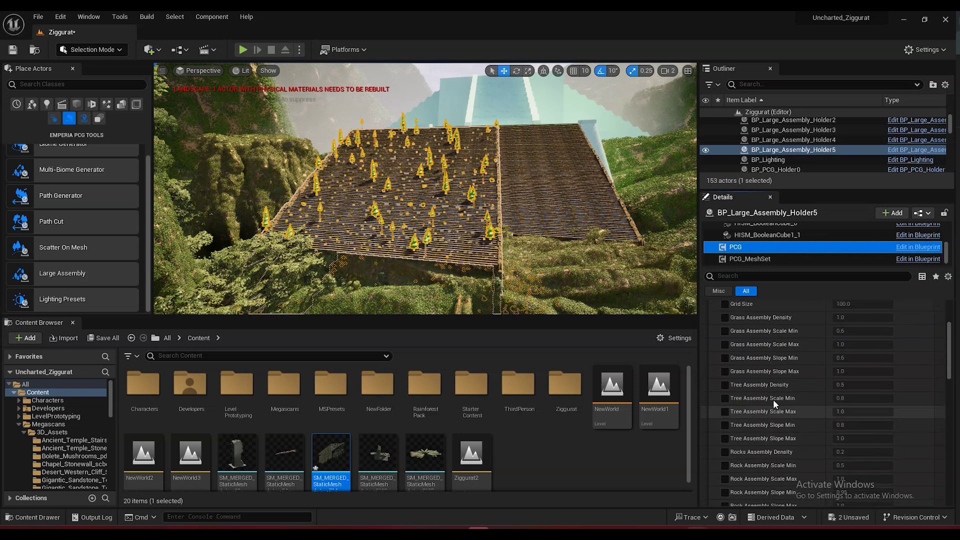
pyautogui.click(725, 385)
pyautogui.click(862, 385)
pyautogui.write('0')
pyautogui.press('Return')
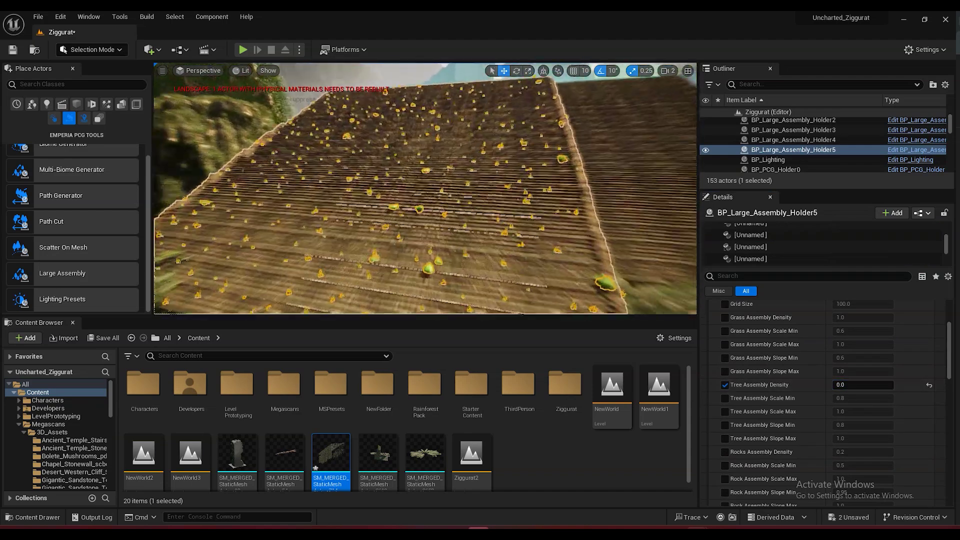
# Override Rocks Assembly Density in the holder's PCG component and set it to 0
pyautogui.scroll(-5, 829, 425)
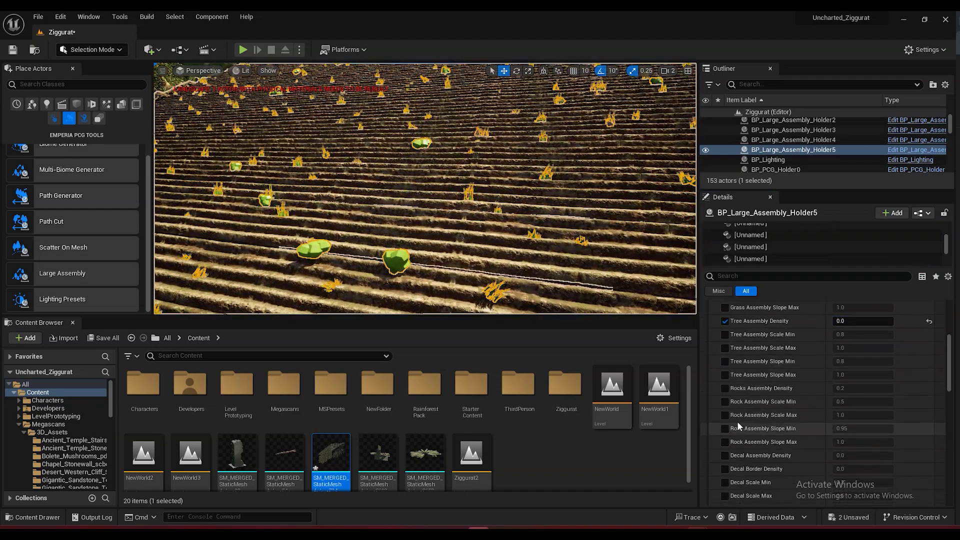
pyautogui.click(724, 388)
pyautogui.click(871, 389)
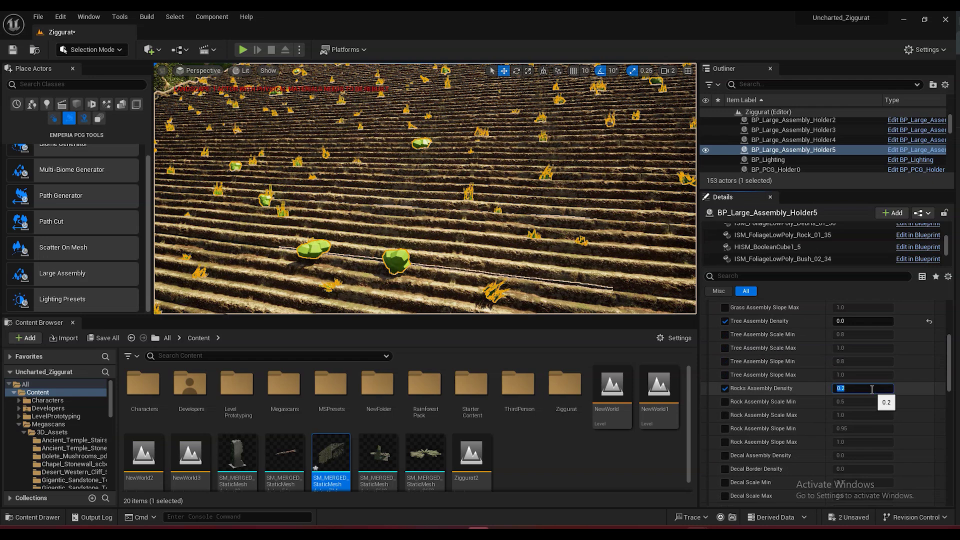
pyautogui.write('0')
pyautogui.press('Return')
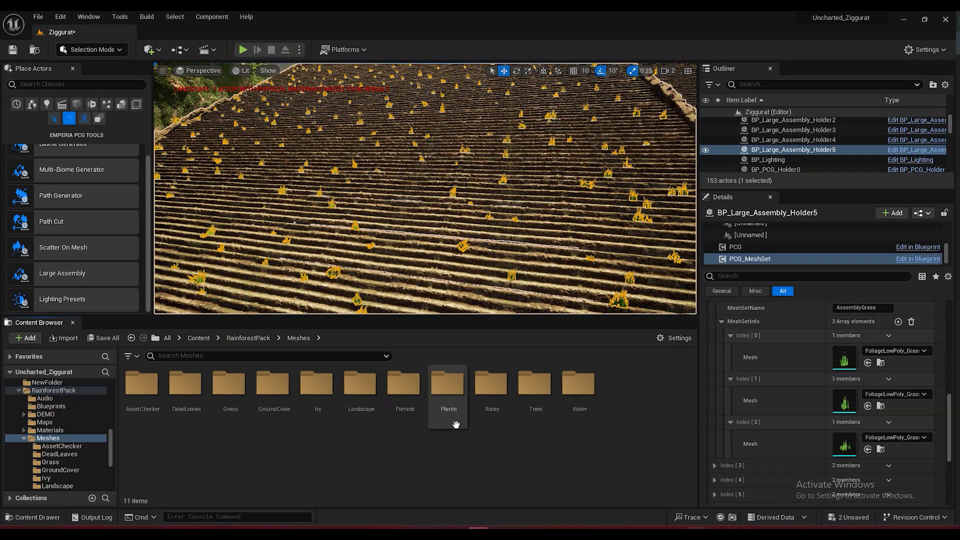
# Look through the RainforestPack mesh folders for small plants and open the GroundCover folder
pyautogui.doubleClick(456, 423)
pyautogui.click(298, 338)
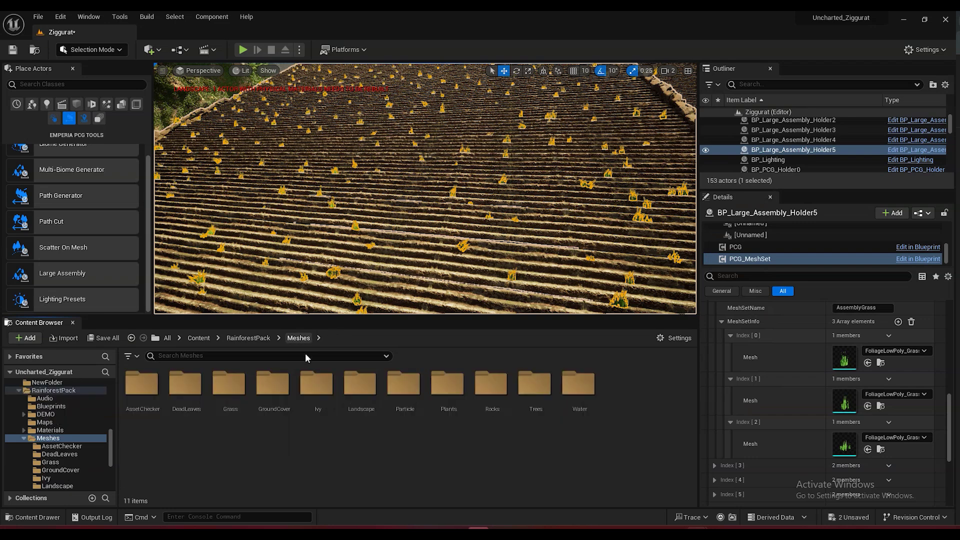
pyautogui.doubleClick(234, 395)
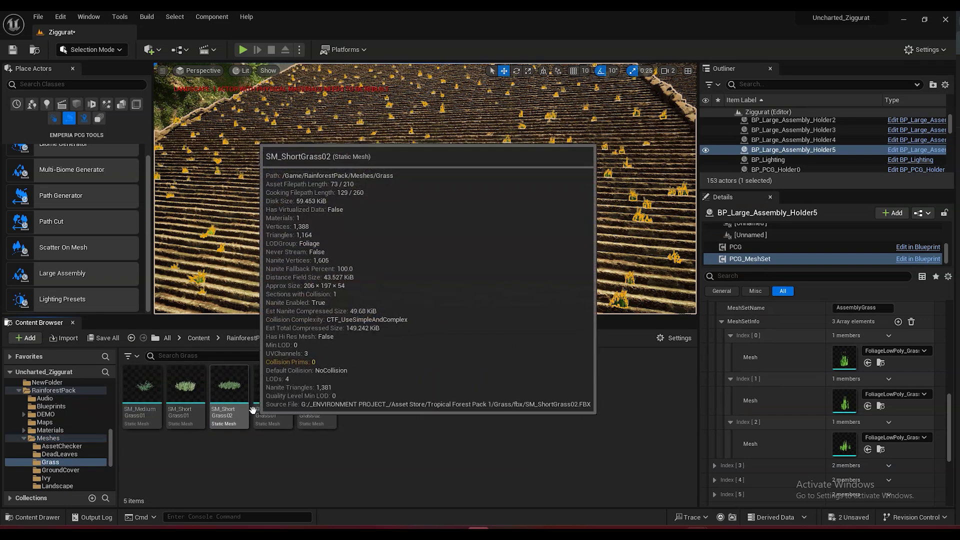
pyautogui.click(299, 338)
pyautogui.doubleClick(273, 388)
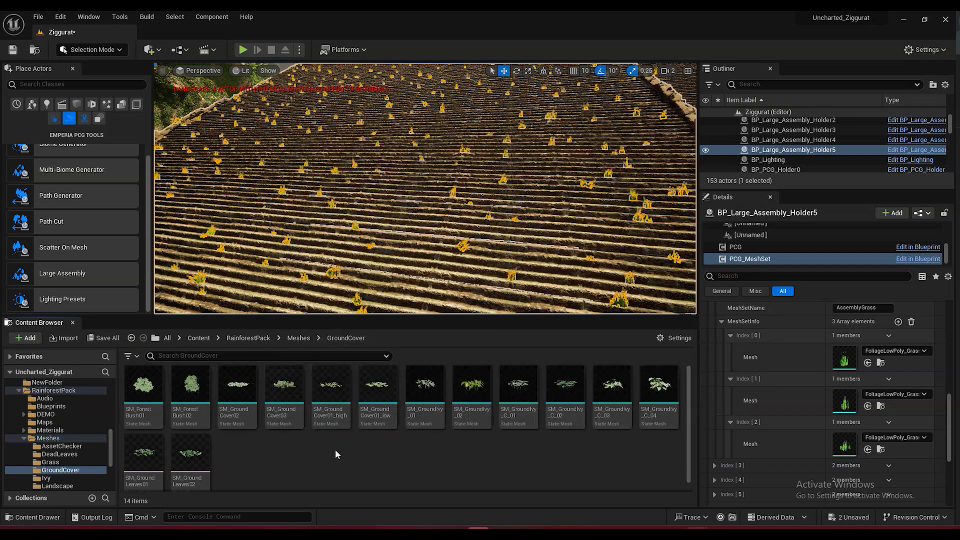
# Replace the three AssemblyGrass meshes with SM_GroundCover01_low, SM_GroundIvy_C_02 and SM_GroundLeaves02
pyautogui.moveTo(377, 387); pyautogui.dragTo(818, 371)
pyautogui.moveTo(565, 388); pyautogui.dragTo(814, 403)
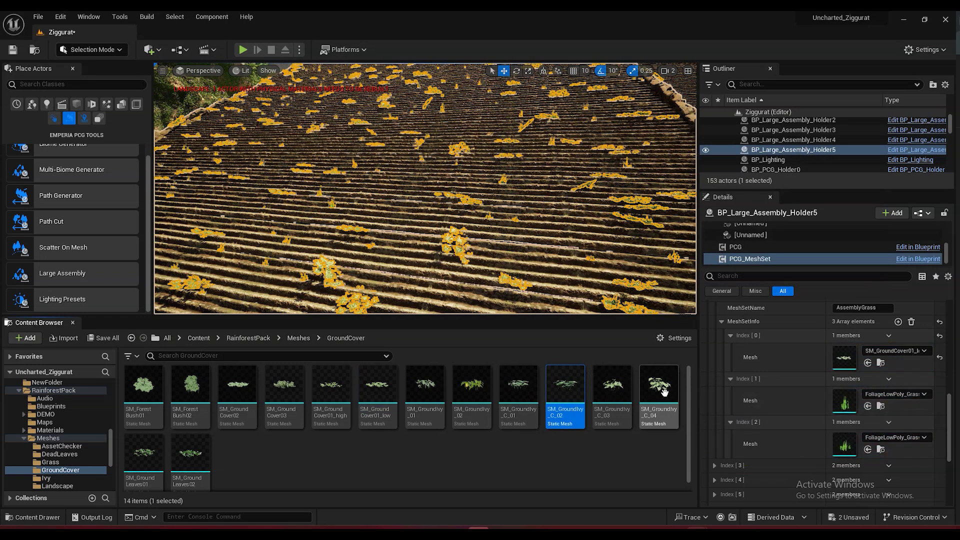
pyautogui.moveTo(190, 452); pyautogui.dragTo(844, 444)
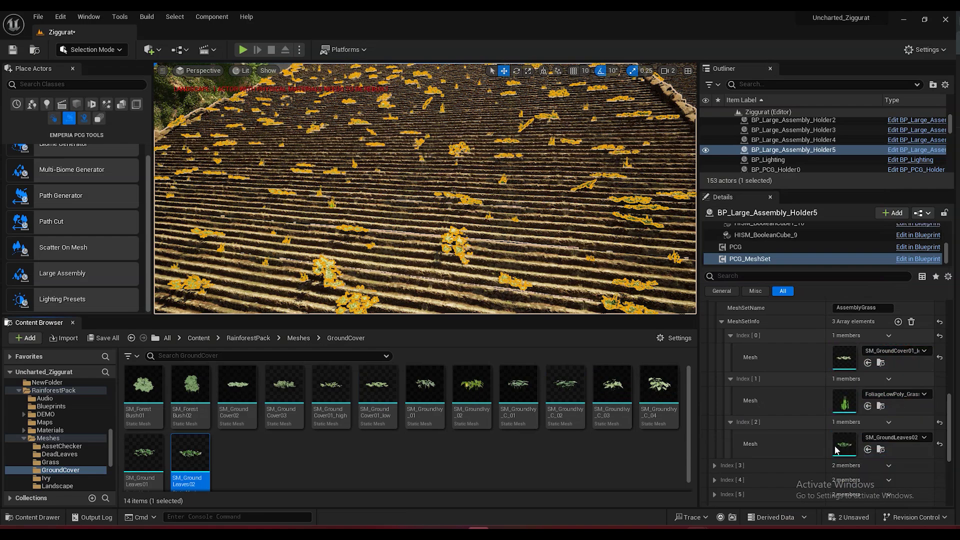
pyautogui.moveTo(564, 386); pyautogui.dragTo(834, 415)
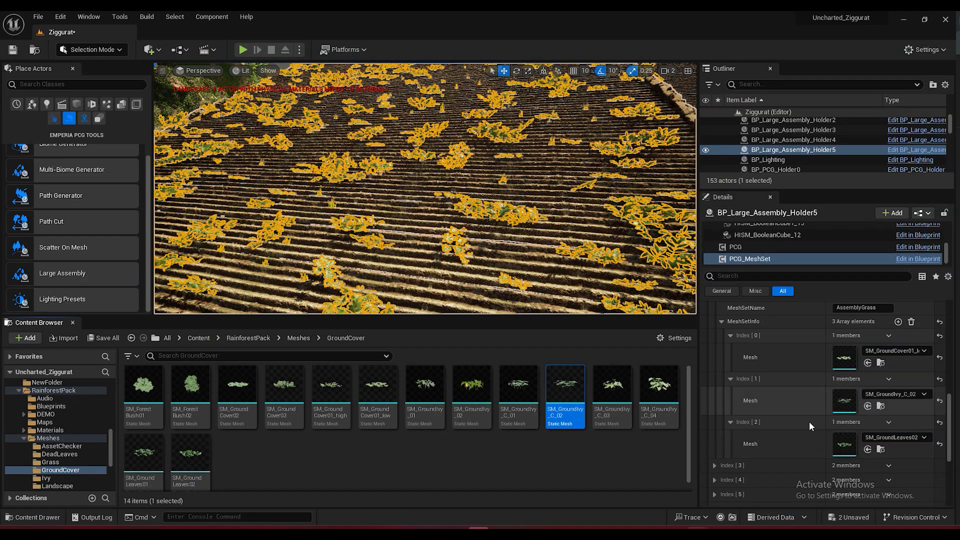
pyautogui.press('Escape')
# Enable the PCG overrides for Grass Assembly Density, Scale Min and Max, and Slope Min and Max on the stairs holder
pyautogui.moveTo(434, 221); pyautogui.dragTo(459, 195, button='right')
pyautogui.moveTo(482, 235)
pyautogui.mouseDown(button='right')
pyautogui.moveTo(520, 235)
pyautogui.moveTo(450, 245)
pyautogui.moveTo(470, 250)
pyautogui.moveTo(481, 235)
pyautogui.mouseUp(button='right')
pyautogui.click(481, 235)
pyautogui.scroll(5, 481, 235)
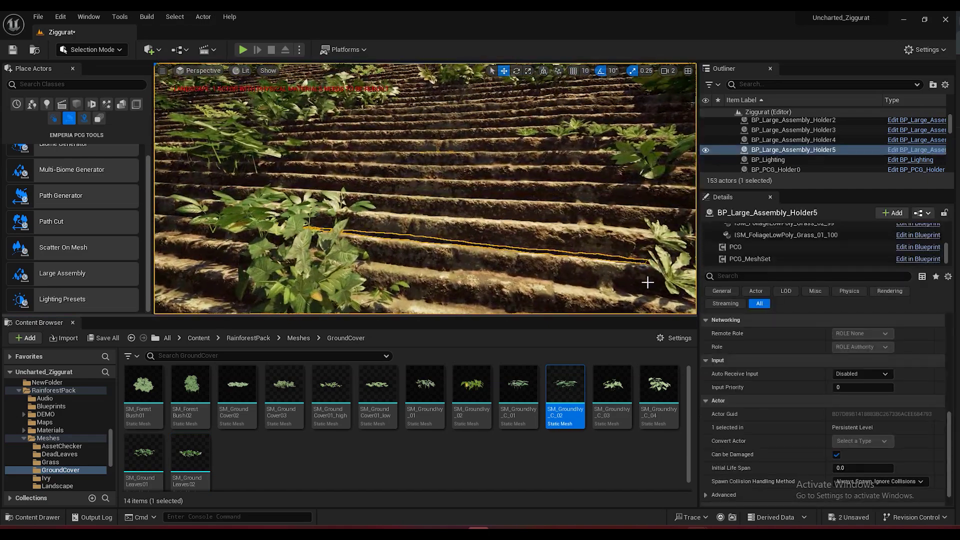
pyautogui.click(733, 247)
pyautogui.scroll(-5, 784, 301)
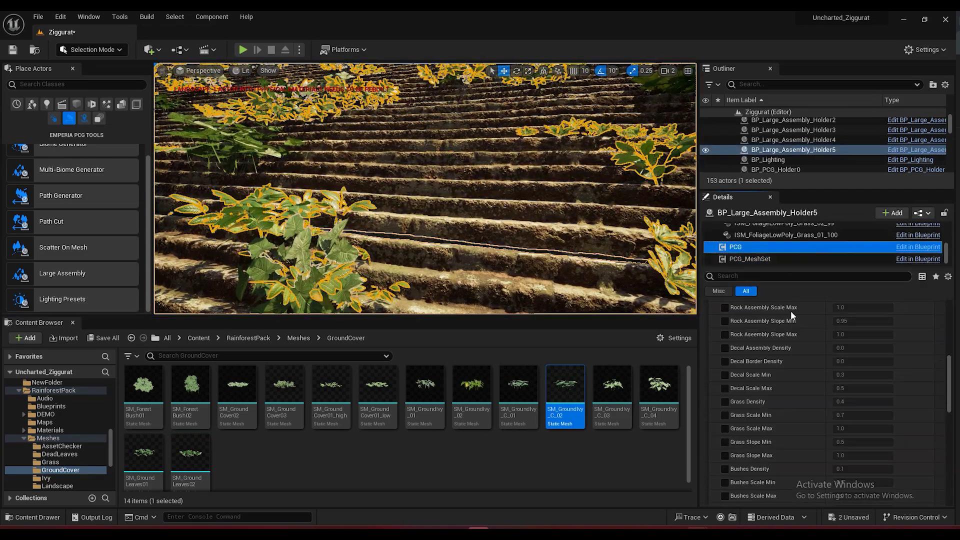
pyautogui.scroll(8, 784, 363)
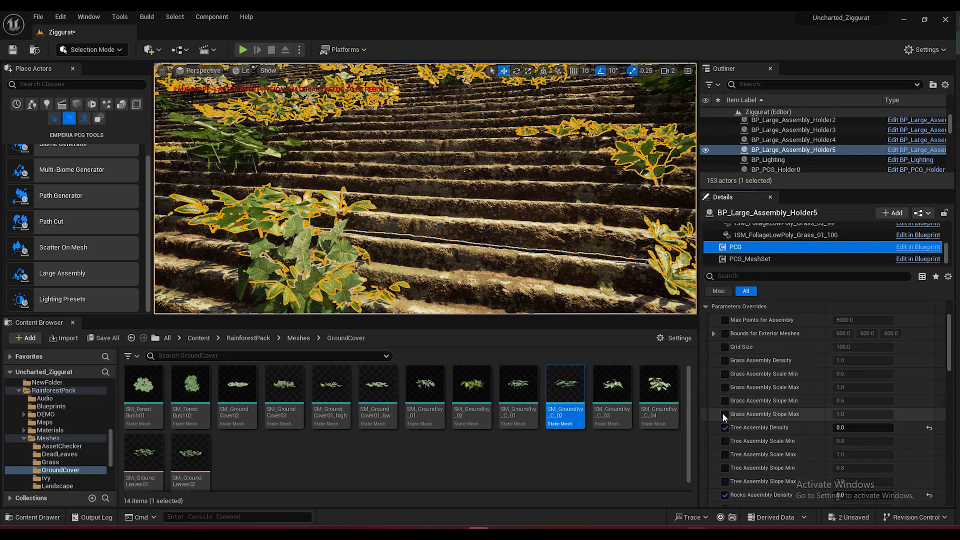
pyautogui.click(725, 414)
pyautogui.click(725, 401)
pyautogui.click(725, 387)
pyautogui.click(724, 374)
pyautogui.click(724, 361)
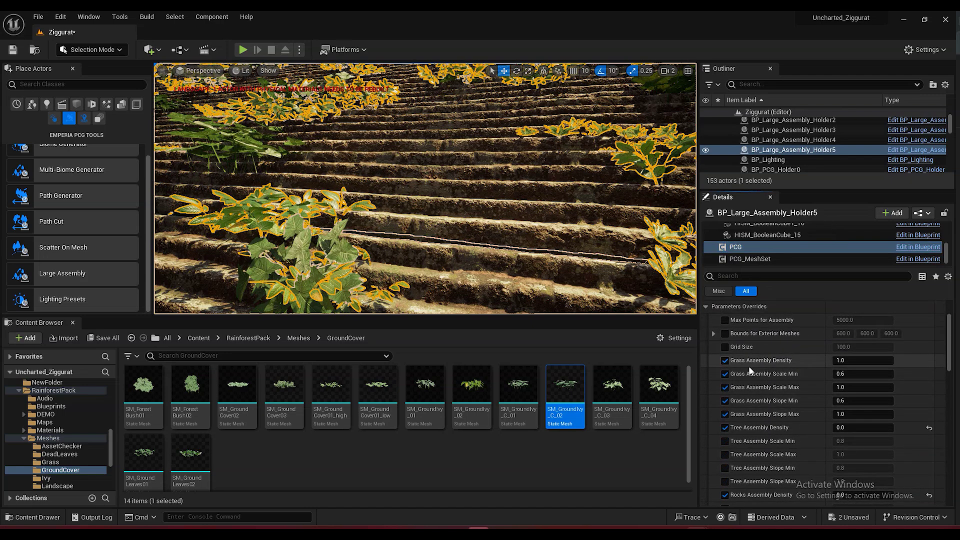
# Override Max Points for Assembly in the holder's PCG component and set it to 20000
pyautogui.click(725, 320)
pyautogui.click(841, 320)
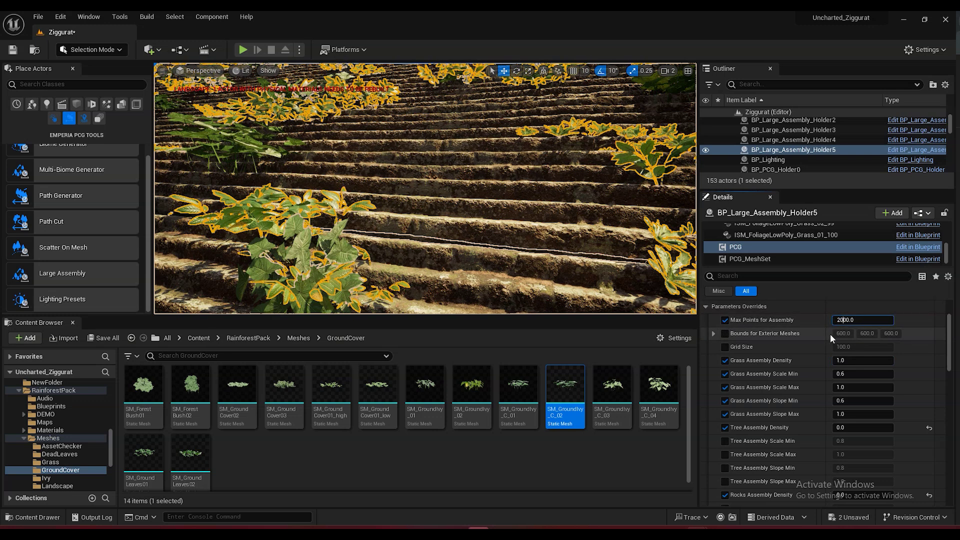
pyautogui.press('Return')
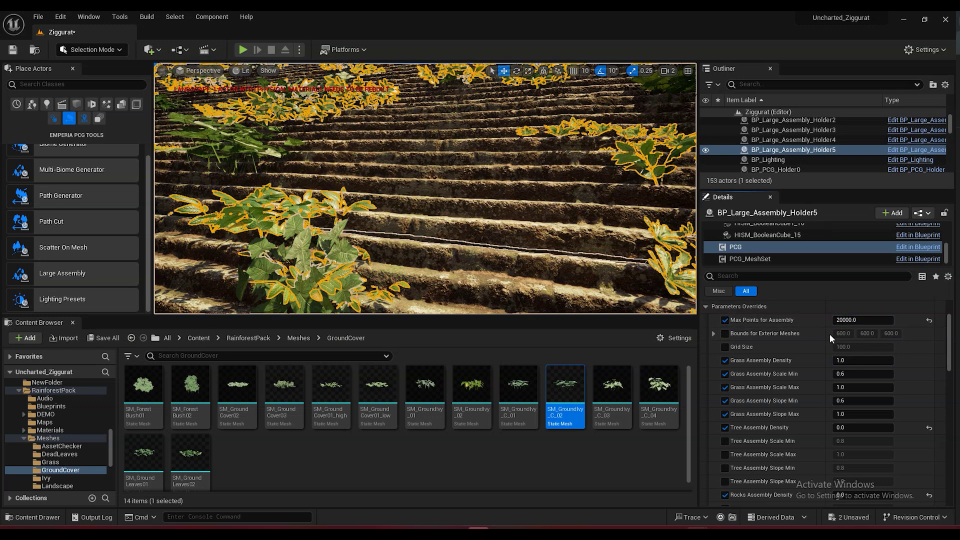
pyautogui.rightClick(493, 222)
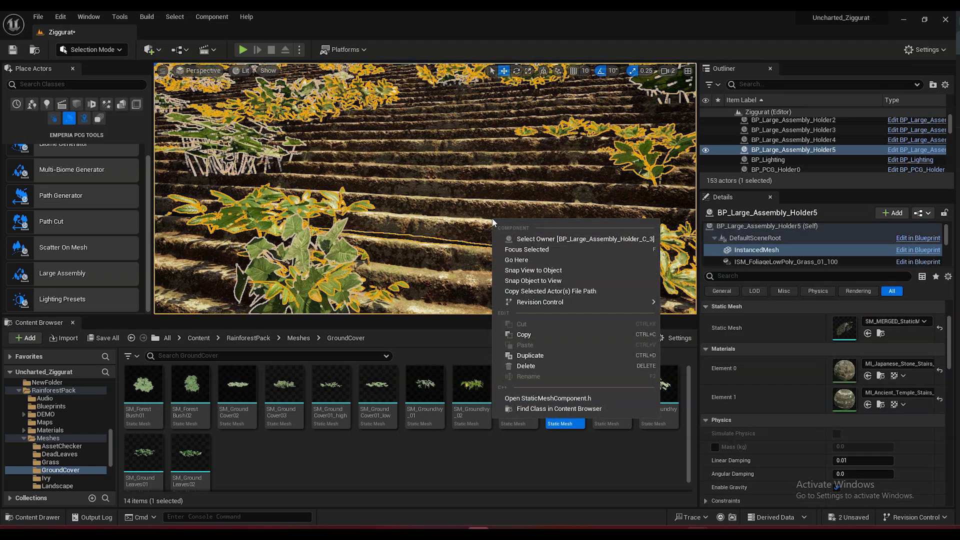
pyautogui.click(472, 183)
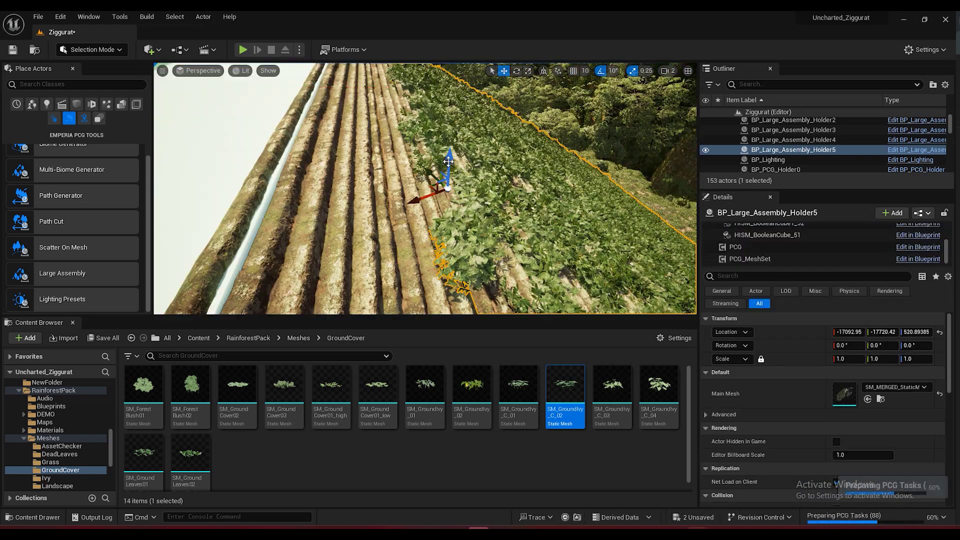
# Move the stairs assembly holder to about X -16845, Y -17676, Z 639 so it fits against the ziggurat's front
pyautogui.moveTo(450, 153); pyautogui.dragTo(451, 106)
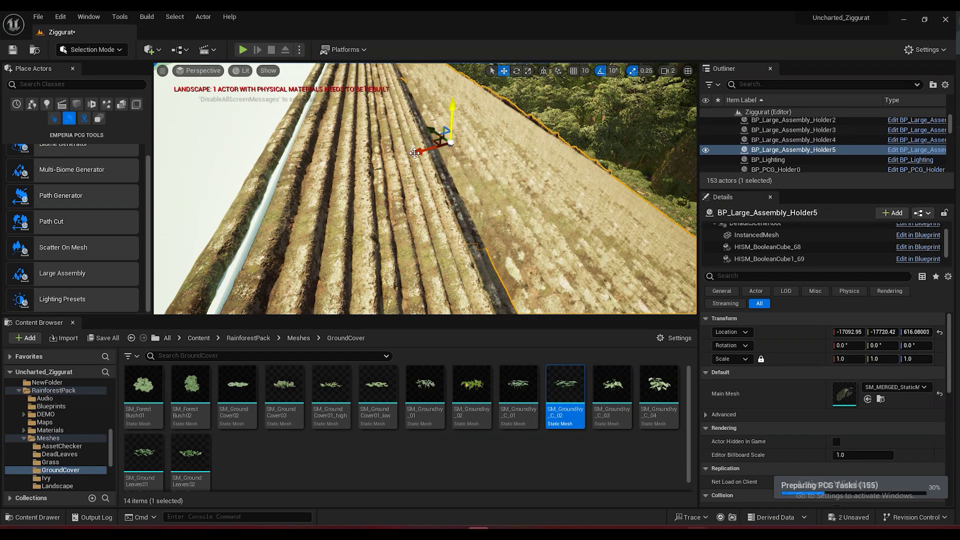
pyautogui.moveTo(410, 153); pyautogui.dragTo(214, 188)
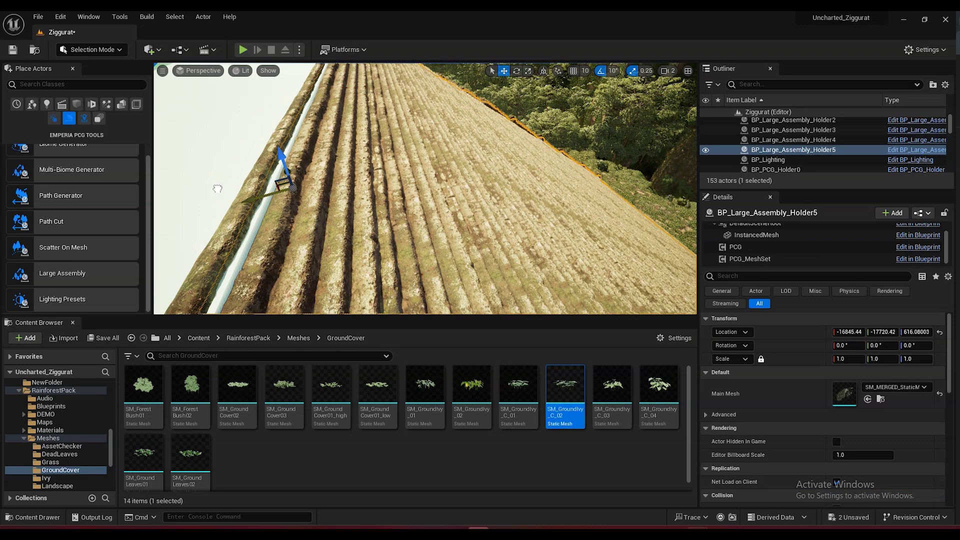
pyautogui.moveTo(278, 152); pyautogui.dragTo(265, 137)
pyautogui.moveTo(517, 185); pyautogui.dragTo(470, 186, button='right')
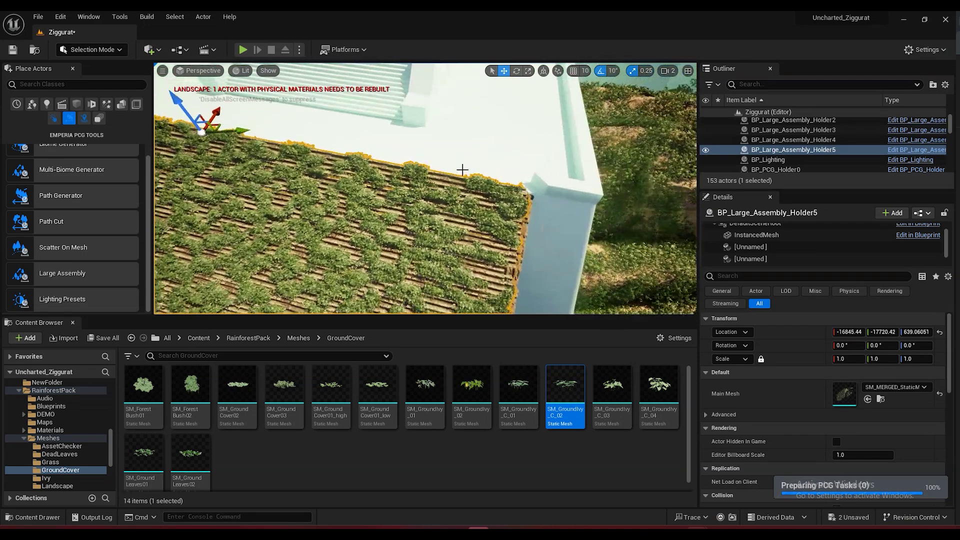
pyautogui.moveTo(245, 131); pyautogui.dragTo(252, 132)
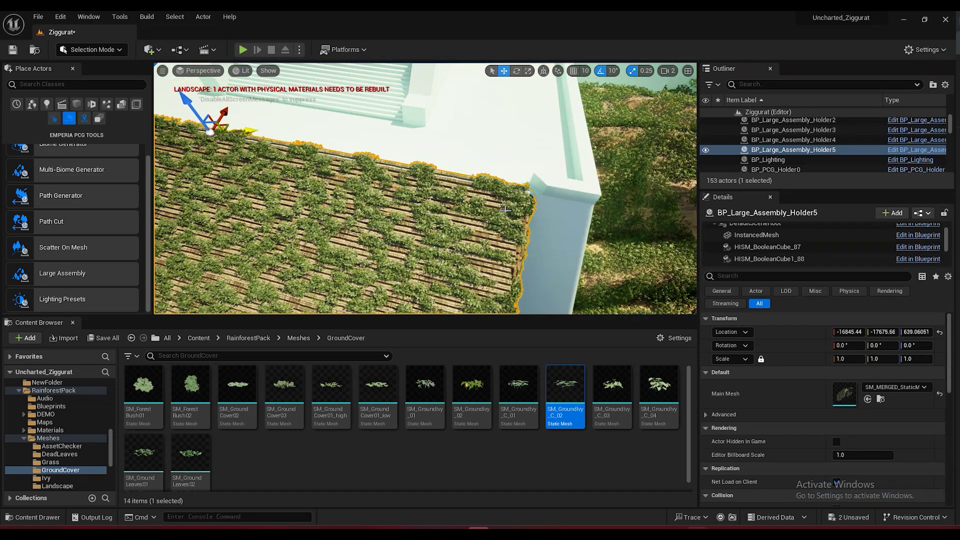
# Examine the plant-covered stairs and the ziggurat from the surrounding valley and from above
pyautogui.moveTo(483, 203); pyautogui.dragTo(483, 202, button='right')
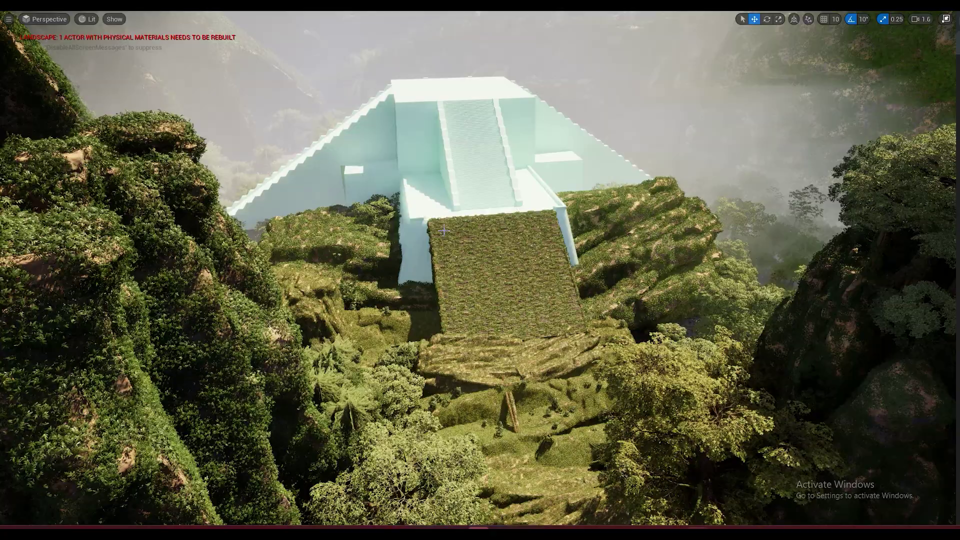
pyautogui.moveTo(479, 270); pyautogui.dragTo(480, 399, button='right')
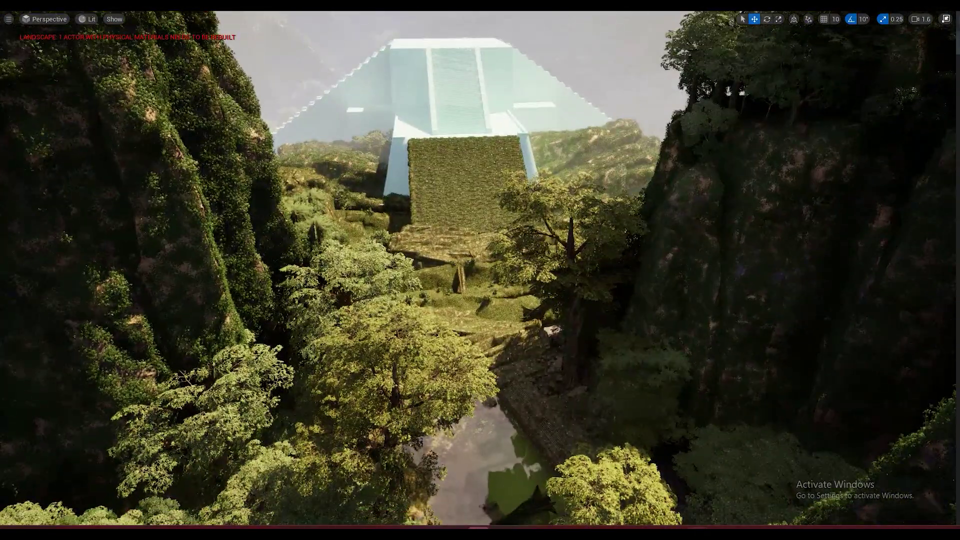
pyautogui.moveTo(480, 270); pyautogui.dragTo(340, 240, button='right')
pyautogui.scroll(-1, 480, 270)
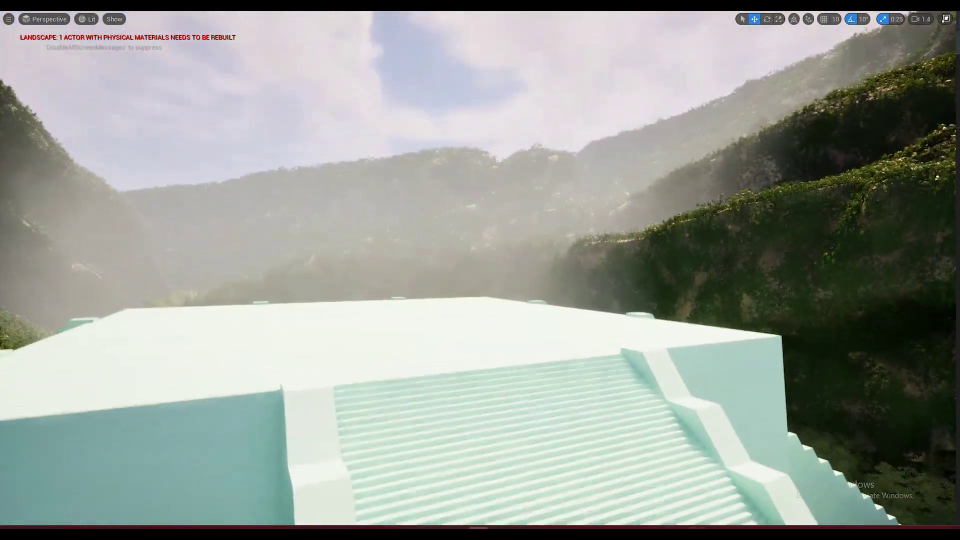
pyautogui.press('d')
pyautogui.moveTo(480, 270); pyautogui.dragTo(320, 294, button='right')
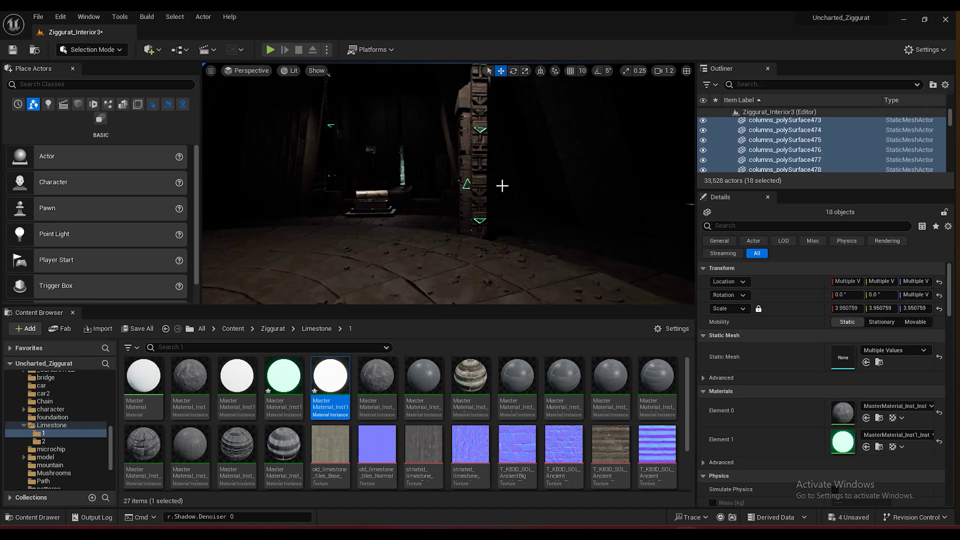
# Examine the ziggurat interior's round stepped platform, pillars and light shaft from several viewpoints
pyautogui.moveTo(502, 185)
pyautogui.mouseDown(button='right')
pyautogui.moveTo(550, 185)
pyautogui.moveTo(502, 184)
pyautogui.mouseUp(button='right')
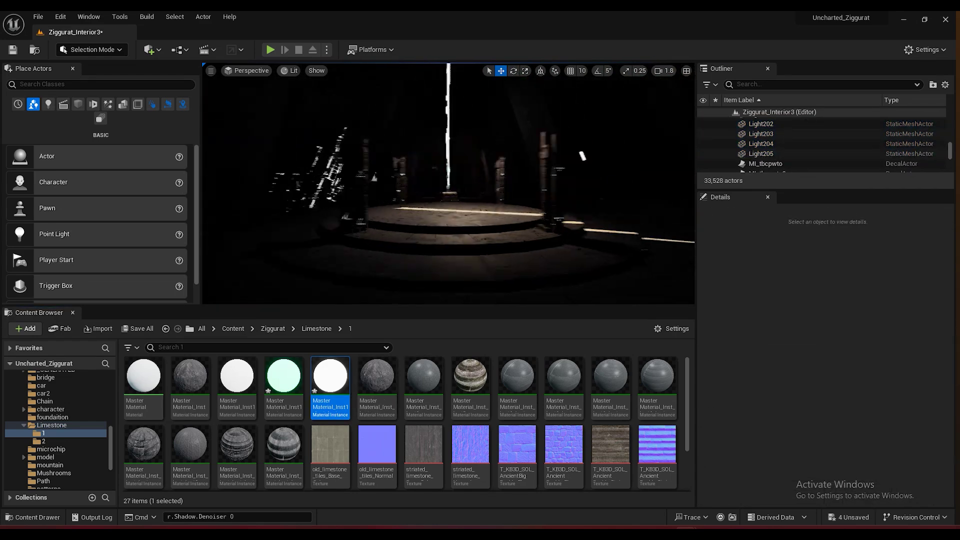
pyautogui.press('d')
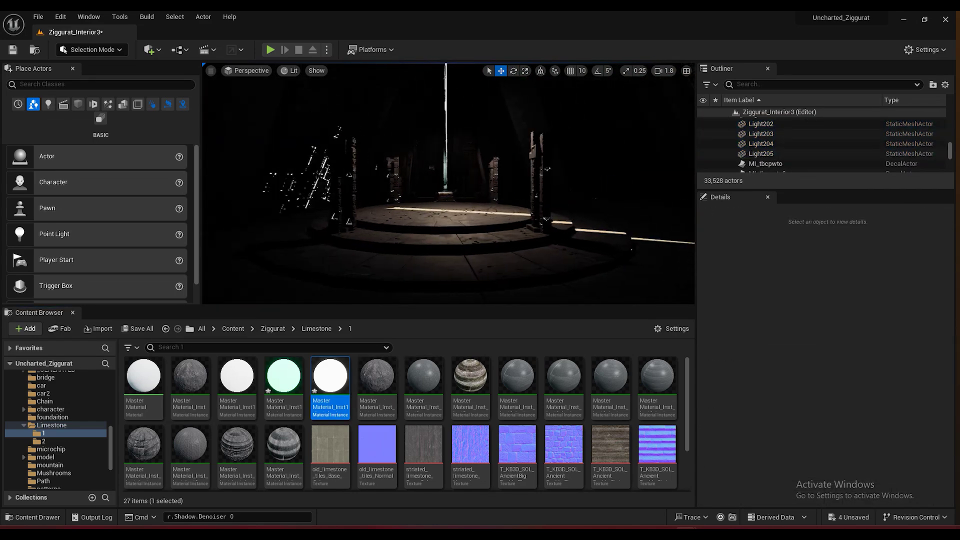
pyautogui.click(570, 222)
pyautogui.moveTo(570, 223); pyautogui.dragTo(552, 142, button='right')
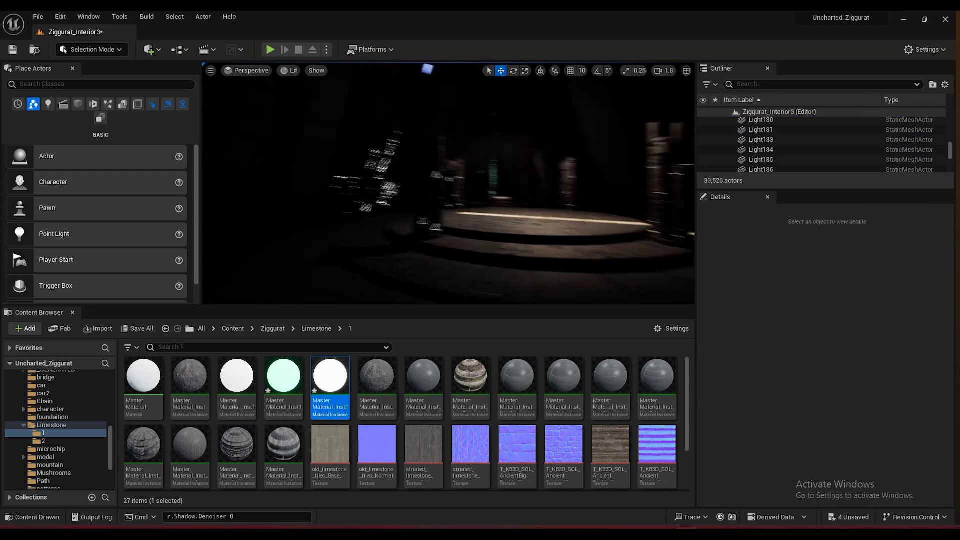
pyautogui.moveTo(449, 183); pyautogui.dragTo(280, 215, button='right')
pyautogui.click(361, 212)
pyautogui.hotkey('ctrl', 'z')
pyautogui.hotkey('ctrl', 'z')
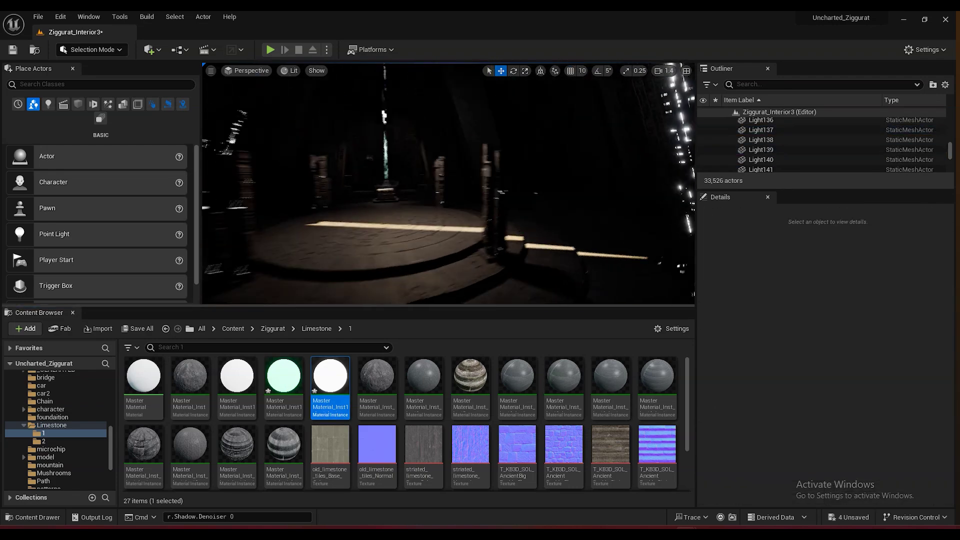
pyautogui.moveTo(449, 183); pyautogui.dragTo(475, 150, button='right')
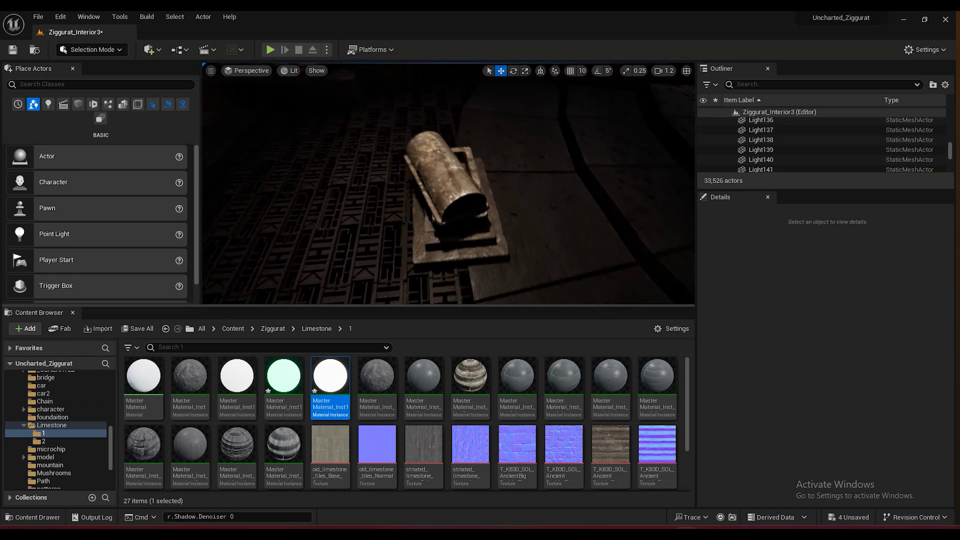
# Examine the stone tomb and the long corridor leading from it through the dark chamber
pyautogui.moveTo(449, 183); pyautogui.dragTo(495, 200, button='right')
pyautogui.click(443, 195)
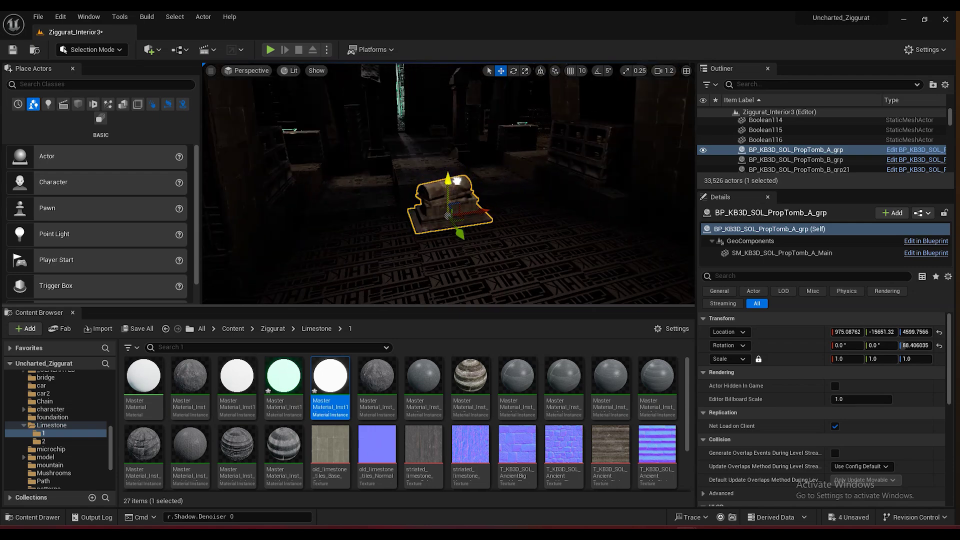
pyautogui.press('Escape')
pyautogui.moveTo(455, 183); pyautogui.dragTo(430, 160, button='right')
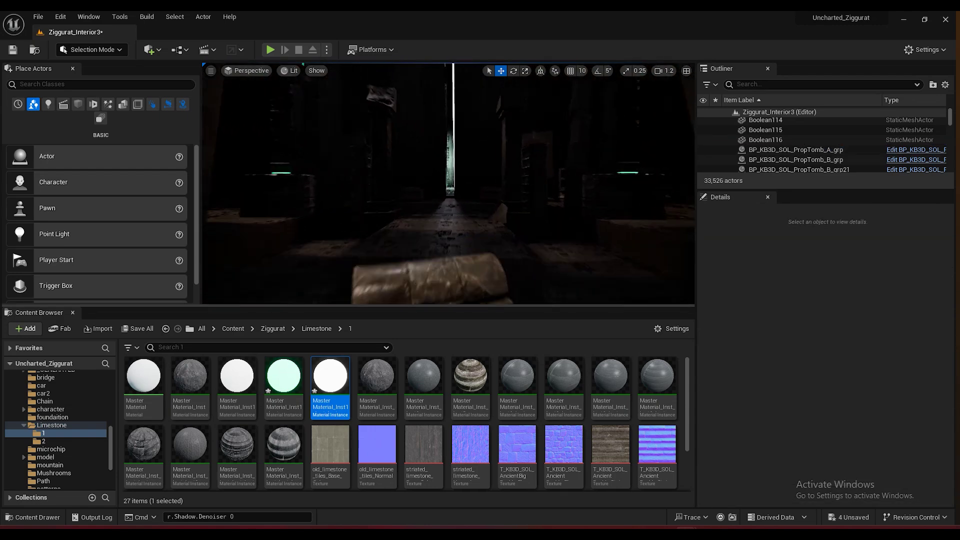
pyautogui.click(433, 132)
pyautogui.moveTo(479, 184)
pyautogui.mouseDown(button='right')
pyautogui.moveTo(505, 210)
pyautogui.moveTo(522, 211)
pyautogui.moveTo(494, 200)
pyautogui.moveTo(470, 165)
pyautogui.moveTo(486, 175)
pyautogui.mouseUp(button='right')
pyautogui.press('Escape')
pyautogui.press('s')
pyautogui.press('s')
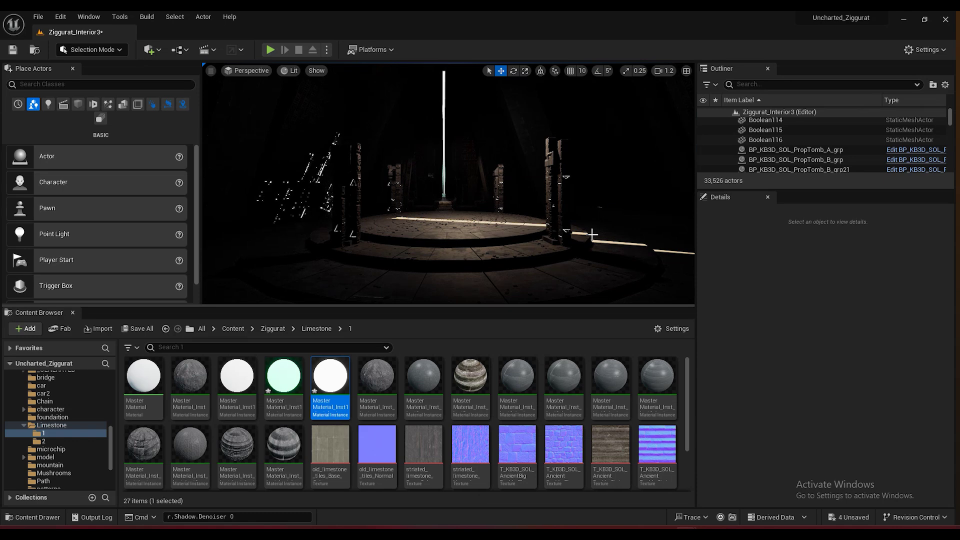
pyautogui.moveTo(592, 233); pyautogui.dragTo(592, 234, button='right')
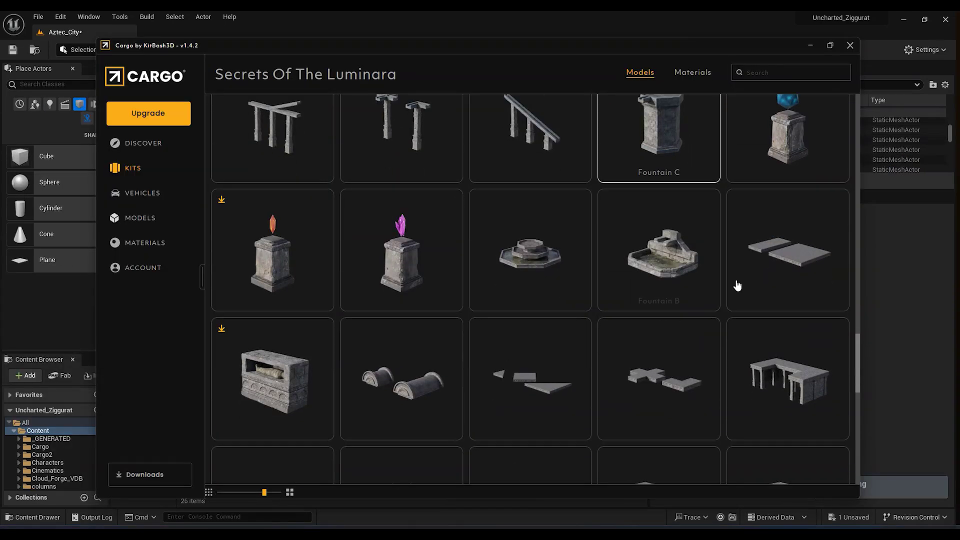
# Import the Large Floor model from Cargo's Secrets Of The Luminara kit for Unreal 5.3 with 1k jpg textures
pyautogui.click(793, 255)
pyautogui.scroll(-1, 765, 400)
pyautogui.click(781, 482)
pyautogui.moveTo(646, 46); pyautogui.dragTo(636, 185)
pyautogui.click(236, 50)
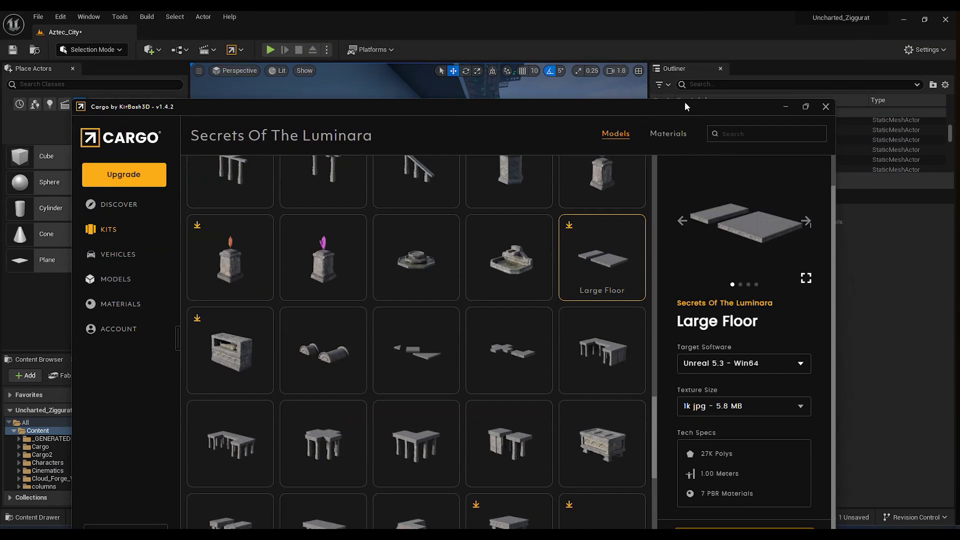
pyautogui.moveTo(685, 107); pyautogui.dragTo(648, 76)
pyautogui.click(750, 77)
# Position the imported large floor model beside the white blockout building and locate its blueprint among the content assets
pyautogui.moveTo(482, 177); pyautogui.dragTo(523, 154, button='right')
pyautogui.moveTo(492, 175); pyautogui.dragTo(523, 152)
pyautogui.moveTo(523, 153); pyautogui.dragTo(570, 153, button='right')
pyautogui.moveTo(328, 158); pyautogui.dragTo(480, 200)
pyautogui.moveTo(480, 227); pyautogui.dragTo(540, 227, button='right')
pyautogui.hotkey('ctrl', 'b')
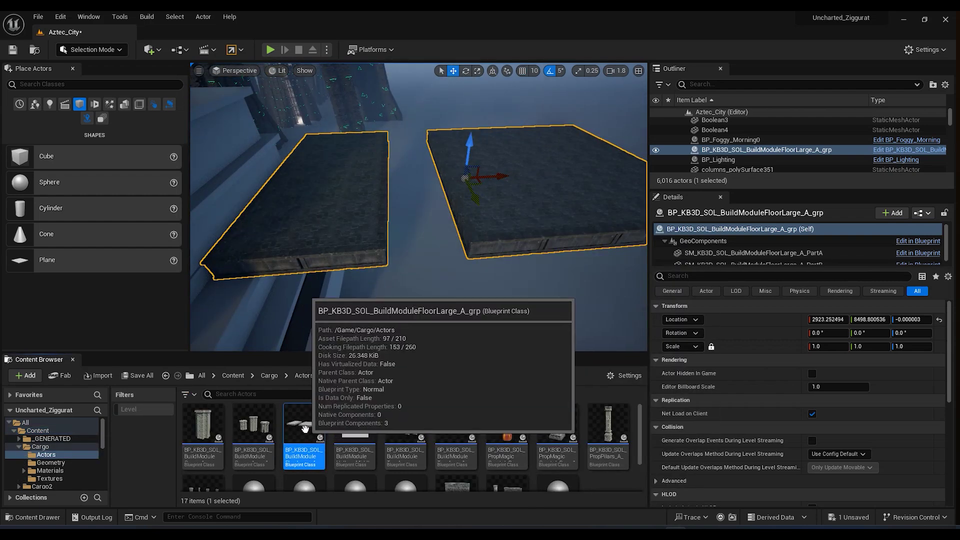
# Delete the narrower slab from the BP_KB3D_SOL_BuildModuleFloorLarge_A_grp blueprint, keeping only the large PartB slab
pyautogui.doubleClick(304, 429)
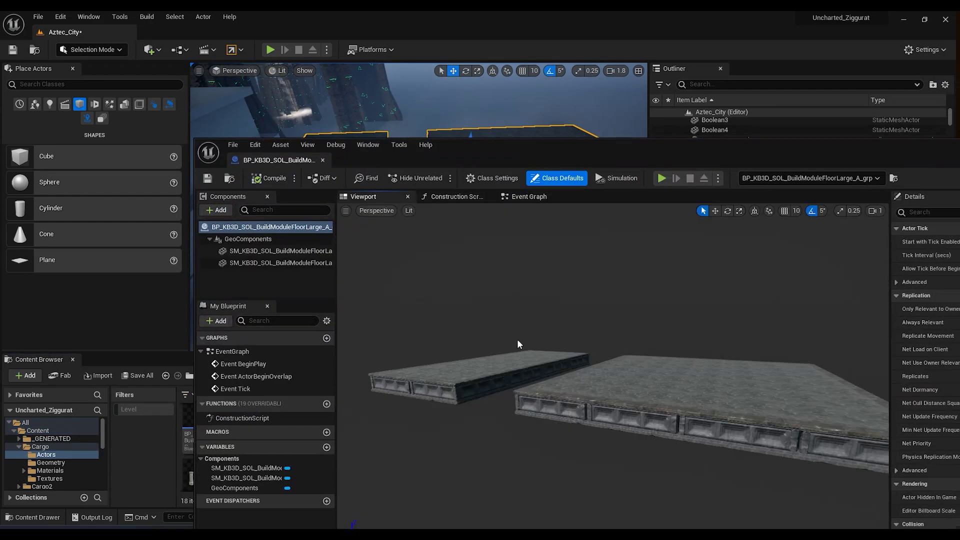
pyautogui.click(665, 395)
pyautogui.press('Delete')
pyautogui.moveTo(640, 153); pyautogui.dragTo(551, 173)
pyautogui.hotkey('ctrl', 'z')
pyautogui.click(425, 395)
pyautogui.press('Delete')
pyautogui.moveTo(593, 473); pyautogui.dragTo(660, 473, button='right')
pyautogui.moveTo(445, 389)
pyautogui.mouseDown()
pyautogui.moveTo(469, 390)
pyautogui.moveTo(452, 386)
pyautogui.mouseUp()
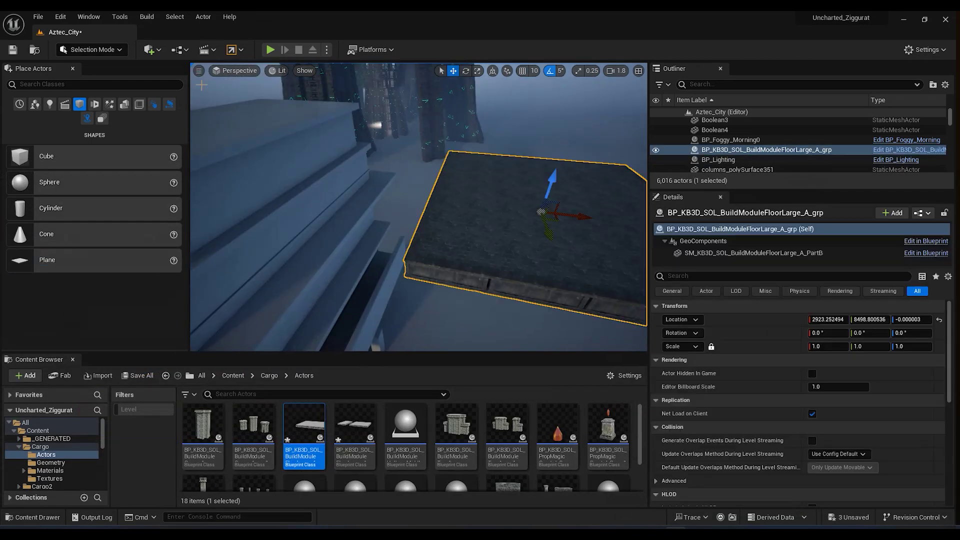
# Merge the single-slab floor actor into one static mesh saved in the content folder
pyautogui.click(203, 16)
pyautogui.moveTo(274, 270)
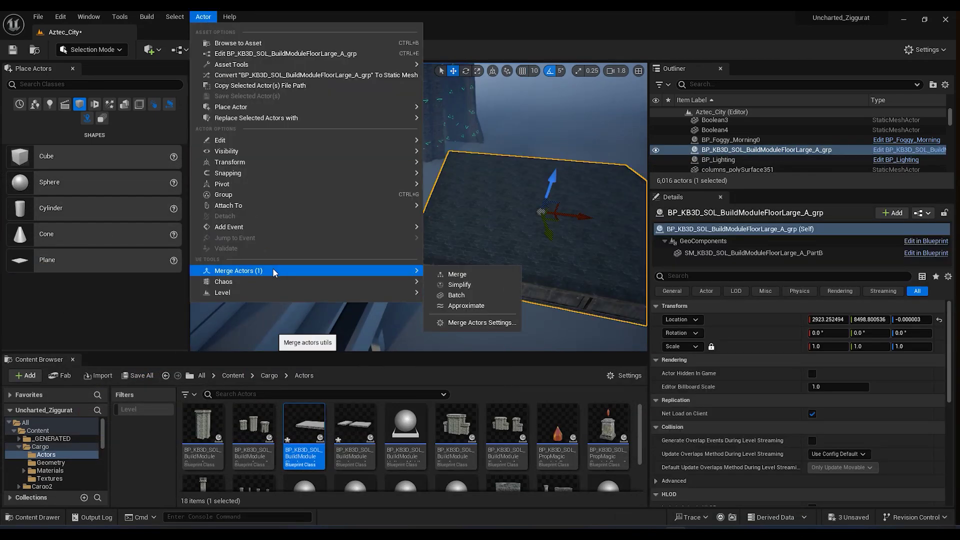
pyautogui.click(457, 274)
pyautogui.click(700, 422)
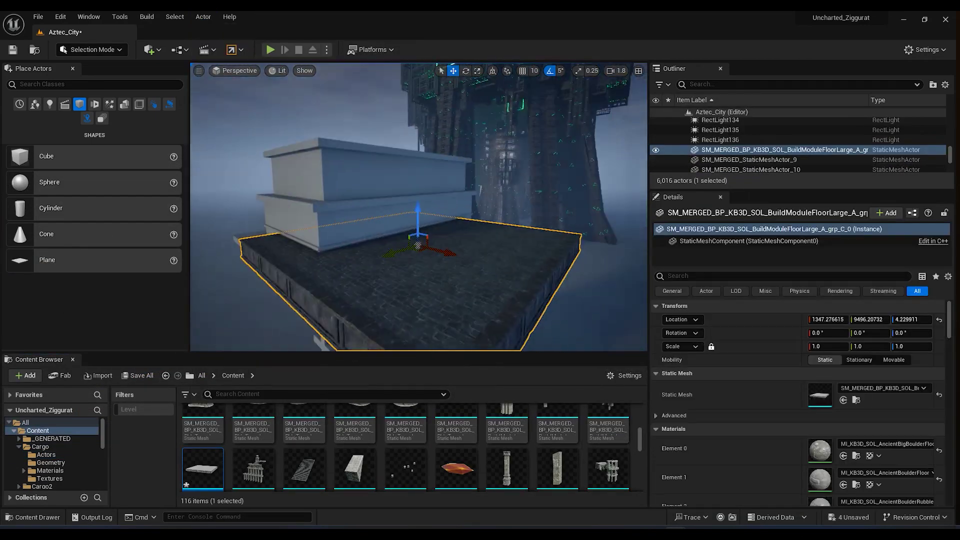
# Move the merged floor slab into the blockout building's ledge at about X 446, Y 9496, Z -67
pyautogui.keyDown('shift'); pyautogui.moveTo(418, 246); pyautogui.dragTo(246, 178); pyautogui.keyUp('shift')
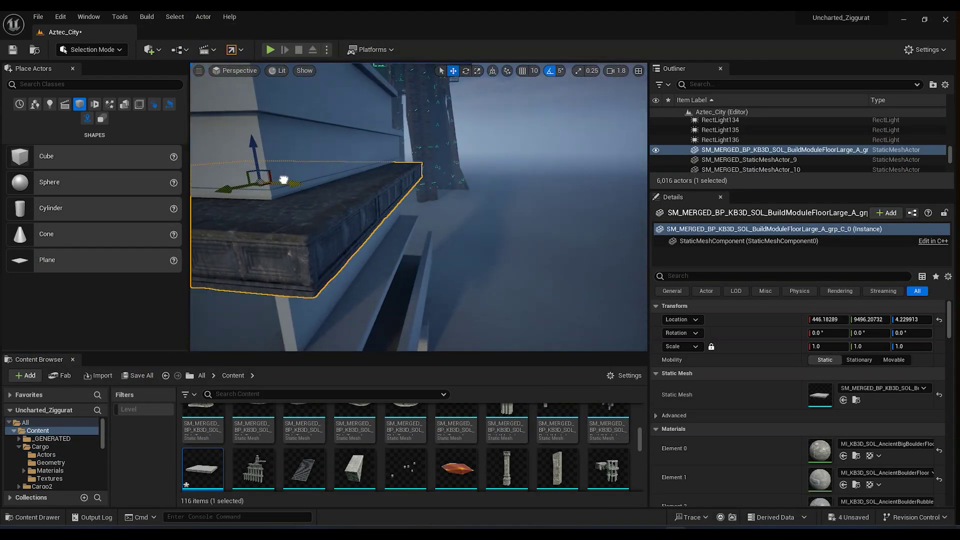
pyautogui.press('f')
pyautogui.moveTo(400, 176); pyautogui.dragTo(409, 235)
pyautogui.moveTo(438, 99); pyautogui.dragTo(439, 103)
pyautogui.keyDown('alt'); pyautogui.moveTo(439, 104); pyautogui.dragTo(360, 104); pyautogui.keyUp('alt')
pyautogui.moveTo(419, 207); pyautogui.dragTo(445, 230, button='right')
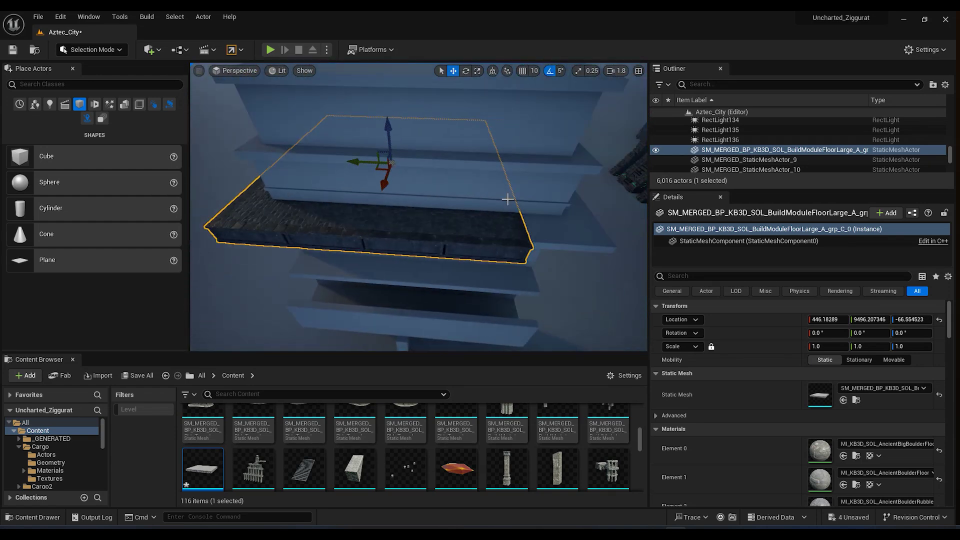
# Duplicate the floor slab along the ledge to extend the stone walkway past the blockout wall
pyautogui.keyDown('alt'); pyautogui.keyDown('shift'); pyautogui.moveTo(405, 163); pyautogui.dragTo(433, 294); pyautogui.keyUp('shift'); pyautogui.keyUp('alt')
pyautogui.press('Escape')
pyautogui.moveTo(274, 219); pyautogui.dragTo(440, 235, button='right')
pyautogui.scroll(-2, 419, 207)
# Place a BP_ThirdPersonCharacter on the stone walkway to check the scale, and remove it
pyautogui.click(229, 394)
pyautogui.write('person')
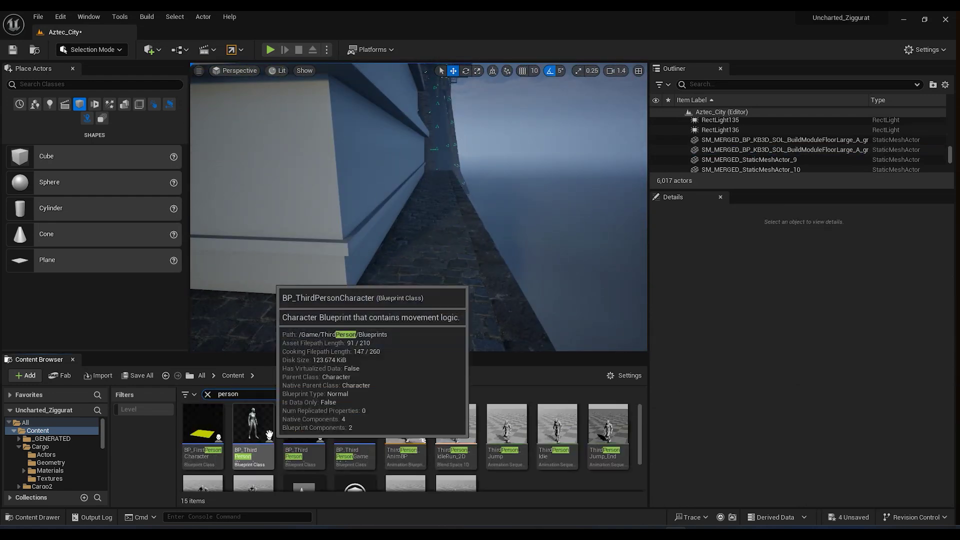
pyautogui.moveTo(253, 424); pyautogui.dragTo(439, 272)
pyautogui.press('f')
pyautogui.keyDown('alt'); pyautogui.moveTo(410, 219); pyautogui.dragTo(315, 180); pyautogui.keyUp('alt')
pyautogui.press('Escape')
pyautogui.hotkey('ctrl', 'z')
pyautogui.press('Delete')
# Select the two adjoining floor slabs on the ledge and group them
pyautogui.moveTo(437, 265); pyautogui.dragTo(580, 260, button='right')
pyautogui.click(397, 234)
pyautogui.press('Escape')
pyautogui.click(492, 258)
pyautogui.keyDown('ctrl'); pyautogui.click(568, 249); pyautogui.keyUp('ctrl')
pyautogui.keyDown('ctrl'); pyautogui.click(492, 235); pyautogui.keyUp('ctrl')
pyautogui.keyDown('ctrl'); pyautogui.click(508, 279); pyautogui.keyUp('ctrl')
pyautogui.hotkey('ctrl', 'g')
pyautogui.press('Escape')
pyautogui.moveTo(439, 191); pyautogui.dragTo(390, 210, button='right')
# Try to flatten the grouped floor slabs to a Z scale of about 0.23
pyautogui.press('e')
pyautogui.click(390, 260)
pyautogui.press('r')
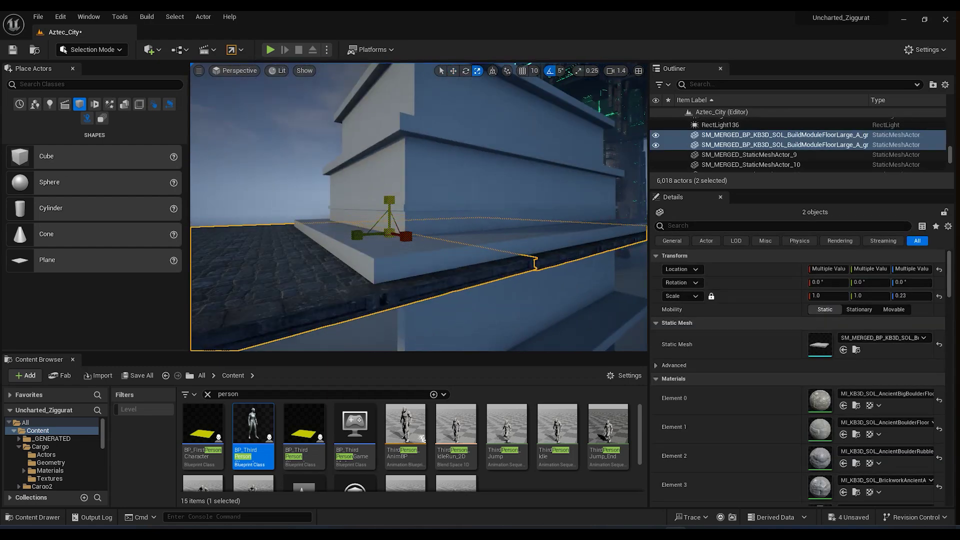
pyautogui.moveTo(389, 200); pyautogui.dragTo(389, 197)
pyautogui.press('Escape')
pyautogui.moveTo(514, 287); pyautogui.dragTo(515, 240, button='right')
# Ungroup the flattened floor slabs and check them from below
pyautogui.click(478, 287)
pyautogui.rightClick(478, 287)
pyautogui.moveTo(589, 439)
pyautogui.click(656, 443)
pyautogui.click(422, 275)
pyautogui.press('w')
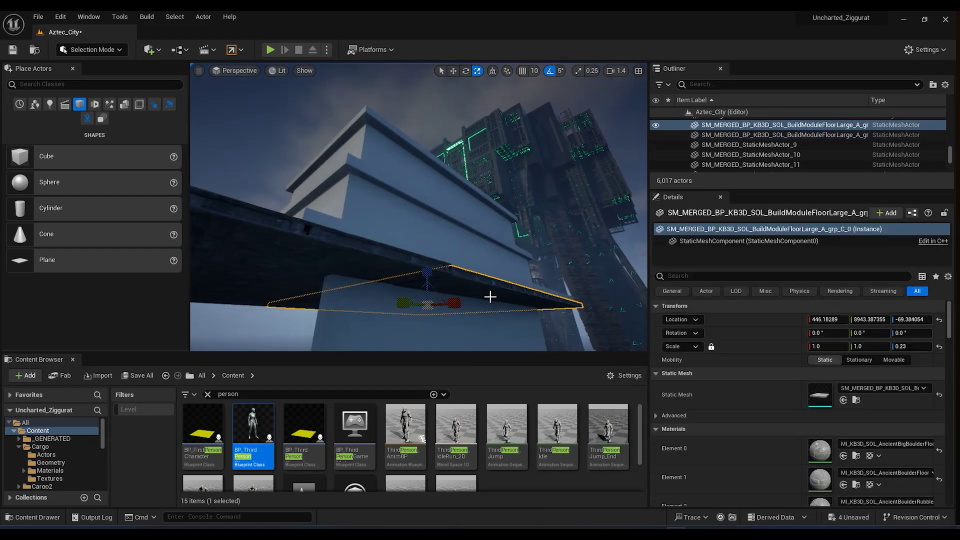
pyautogui.press('Escape')
pyautogui.moveTo(522, 302); pyautogui.dragTo(572, 352, button='right')
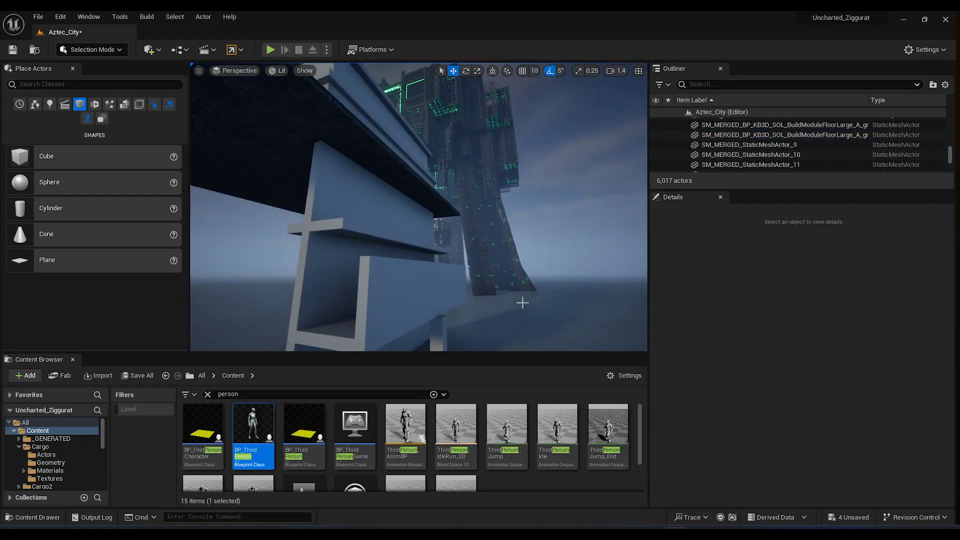
# Undo the ungrouping and the flattening of the floor slabs
pyautogui.hotkey('ctrl', 'z')
pyautogui.hotkey('ctrl', 'z')
pyautogui.hotkey('ctrl', 'z')
pyautogui.hotkey('ctrl', 'z')
# Duplicate the grouped floor slabs upward as a second level and narrow the copy to an X scale of about 0.73
pyautogui.moveTo(522, 302)
pyautogui.mouseDown(button='right')
pyautogui.moveTo(522, 345)
pyautogui.moveTo(539, 302)
pyautogui.moveTo(515, 315)
pyautogui.mouseUp(button='right')
pyautogui.keyDown('alt'); pyautogui.moveTo(407, 184); pyautogui.dragTo(408, 132); pyautogui.keyUp('alt')
pyautogui.moveTo(408, 132); pyautogui.dragTo(440, 165, button='right')
pyautogui.press('r')
pyautogui.moveTo(465, 166); pyautogui.dragTo(434, 159)
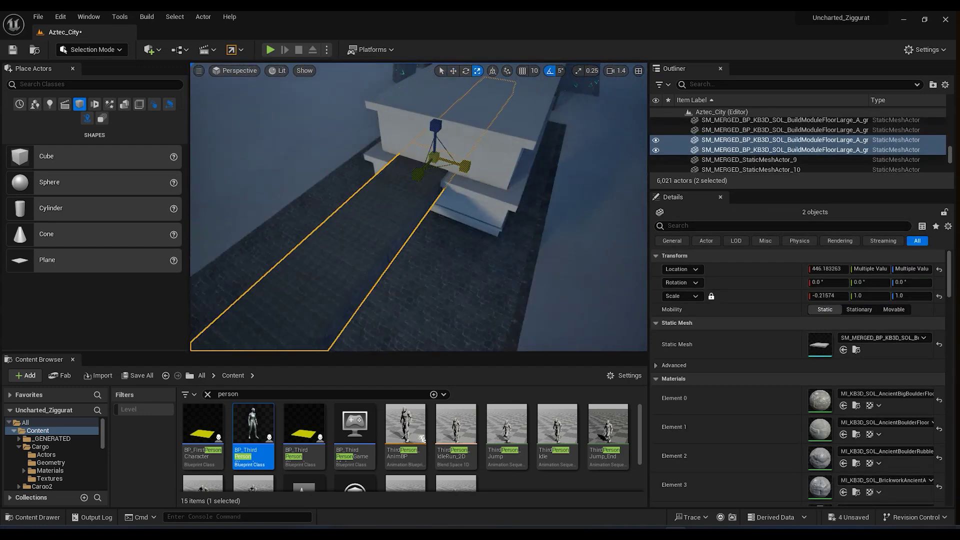
pyautogui.moveTo(434, 159); pyautogui.dragTo(415, 100, button='right')
pyautogui.press('w')
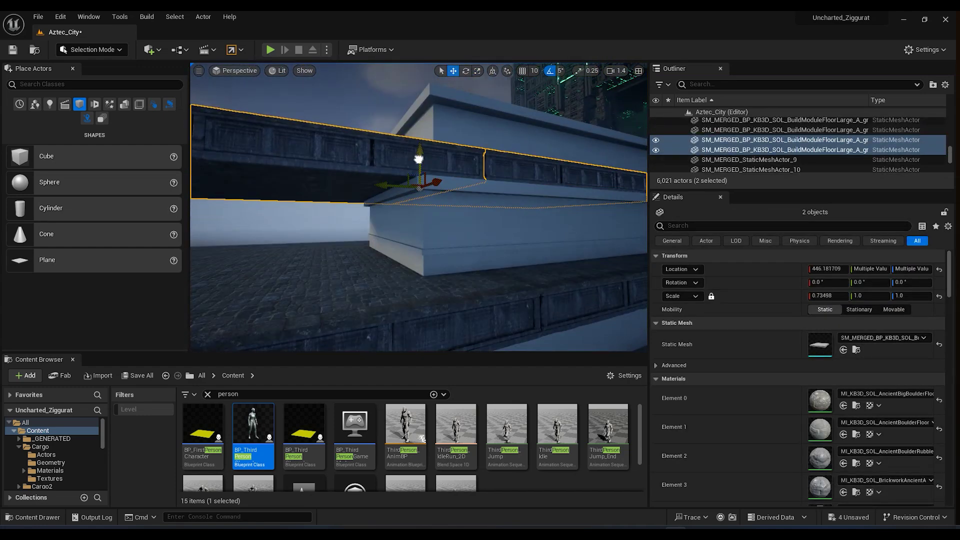
# Delete the white blockout blocks standing between the lower and upper stone floors
pyautogui.click(439, 253)
pyautogui.keyDown('ctrl'); pyautogui.click(501, 242); pyautogui.keyUp('ctrl')
pyautogui.press('Delete')
pyautogui.click(487, 186)
pyautogui.moveTo(488, 186)
pyautogui.mouseDown(button='right')
pyautogui.moveTo(540, 200)
pyautogui.moveTo(488, 190)
pyautogui.moveTo(499, 199)
pyautogui.mouseUp(button='right')
pyautogui.press('Delete')
# Add a cube between the two floors and stretch it to a Z scale of about 3.1 as a pillar
pyautogui.moveTo(46, 156); pyautogui.dragTo(463, 269)
pyautogui.press('r')
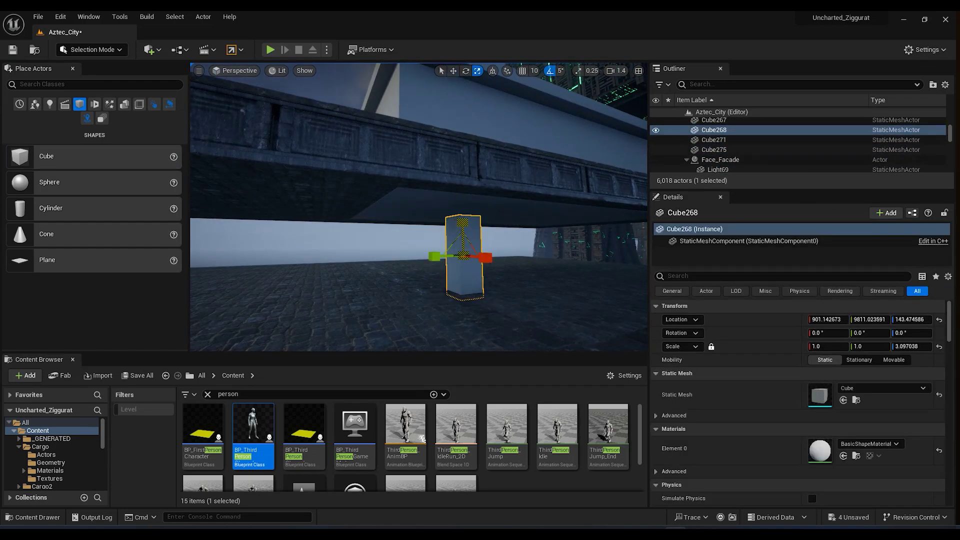
pyautogui.moveTo(463, 207); pyautogui.dragTo(463, 205)
pyautogui.press('Escape')
pyautogui.moveTo(463, 205); pyautogui.dragTo(424, 240, button='right')
# Delete the blockout block Cube271 at the upper floor and raise the upper floor slabs
pyautogui.click(424, 155)
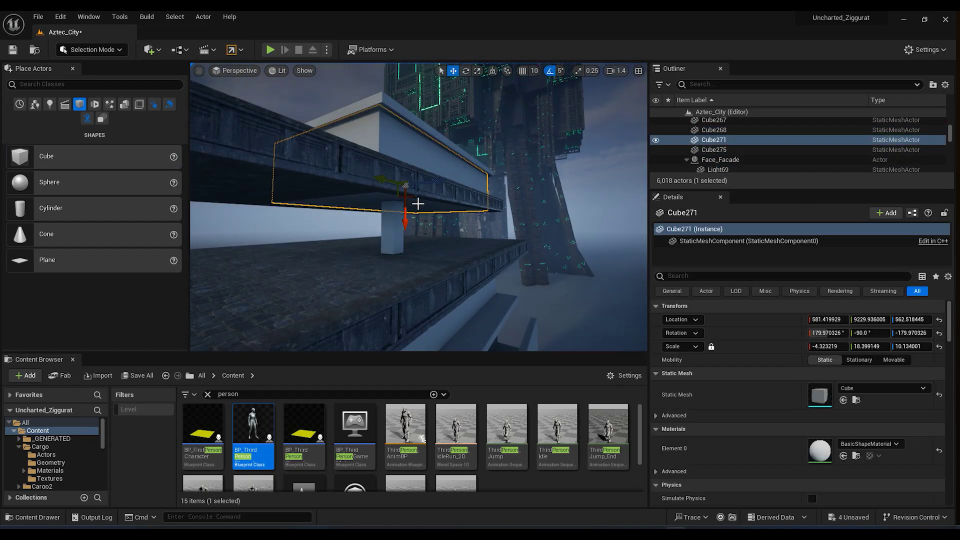
pyautogui.press('Delete')
pyautogui.click(472, 213)
pyautogui.keyDown('ctrl'); pyautogui.click(402, 200); pyautogui.keyUp('ctrl')
pyautogui.moveTo(405, 197); pyautogui.dragTo(402, 157)
# Stretch the cube pillar to a Z scale of about 3.94 so it reaches the raised upper floor
pyautogui.click(462, 265)
pyautogui.moveTo(463, 265); pyautogui.dragTo(458, 235, button='right')
pyautogui.press('r')
pyautogui.moveTo(458, 195); pyautogui.dragTo(457, 189)
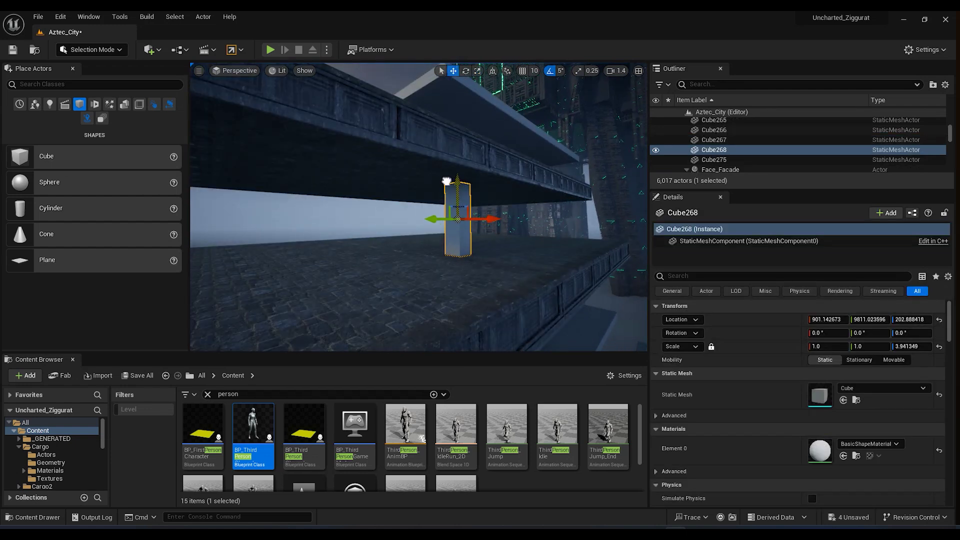
pyautogui.press('Escape')
# Delete another blockout piece and duplicate a selected building part upward
pyautogui.moveTo(441, 179)
pyautogui.mouseDown(button='right')
pyautogui.moveTo(440, 195)
pyautogui.moveTo(483, 198)
pyautogui.moveTo(445, 195)
pyautogui.moveTo(440, 179)
pyautogui.mouseUp(button='right')
pyautogui.moveTo(556, 249); pyautogui.dragTo(519, 239, button='right')
pyautogui.click(440, 199)
pyautogui.press('Delete')
pyautogui.click(430, 287)
pyautogui.keyDown('alt'); pyautogui.moveTo(428, 256); pyautogui.dragTo(427, 166); pyautogui.keyUp('alt')
pyautogui.press('Escape')
# Duplicate two selected pairs of building parts sideways along the structure
pyautogui.moveTo(530, 258); pyautogui.dragTo(530, 258, button='right')
pyautogui.click(433, 214)
pyautogui.keyDown('shift'); pyautogui.click(490, 192); pyautogui.keyUp('shift')
pyautogui.moveTo(490, 192); pyautogui.dragTo(490, 191, button='right')
pyautogui.keyDown('alt'); pyautogui.moveTo(490, 192); pyautogui.dragTo(361, 192); pyautogui.keyUp('alt')
pyautogui.click(452, 131)
pyautogui.keyDown('shift'); pyautogui.click(480, 197); pyautogui.keyUp('shift')
pyautogui.keyDown('alt'); pyautogui.moveTo(495, 157); pyautogui.dragTo(392, 163); pyautogui.keyUp('alt')
pyautogui.press('Escape')
pyautogui.moveTo(392, 163); pyautogui.dragTo(392, 163, button='right')
pyautogui.scroll(2, 392, 163)
# Select the six merged building parts of the standalone stacked tower and group them
pyautogui.click(520, 200)
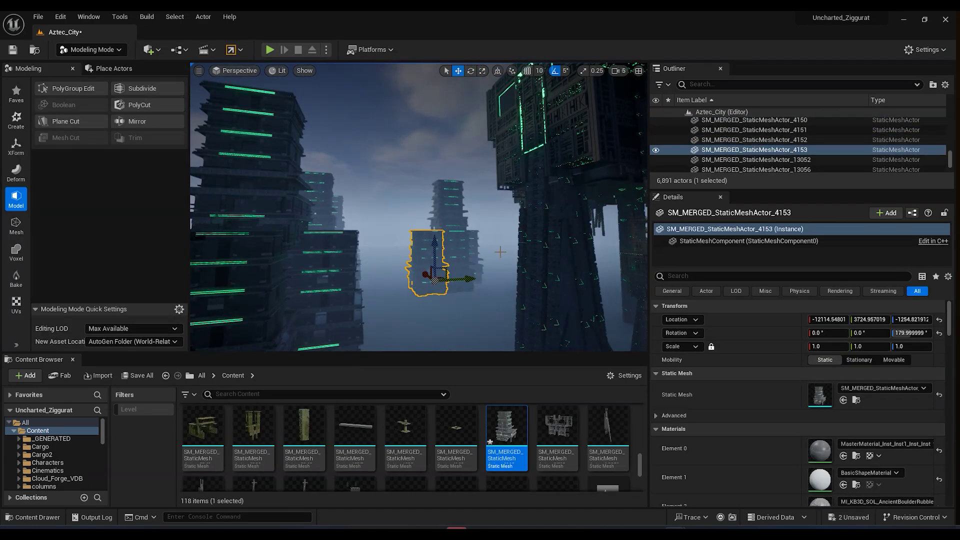
pyautogui.moveTo(418, 207); pyautogui.dragTo(418, 207, button='right')
pyautogui.keyDown('shift'); pyautogui.click(464, 170); pyautogui.keyUp('shift')
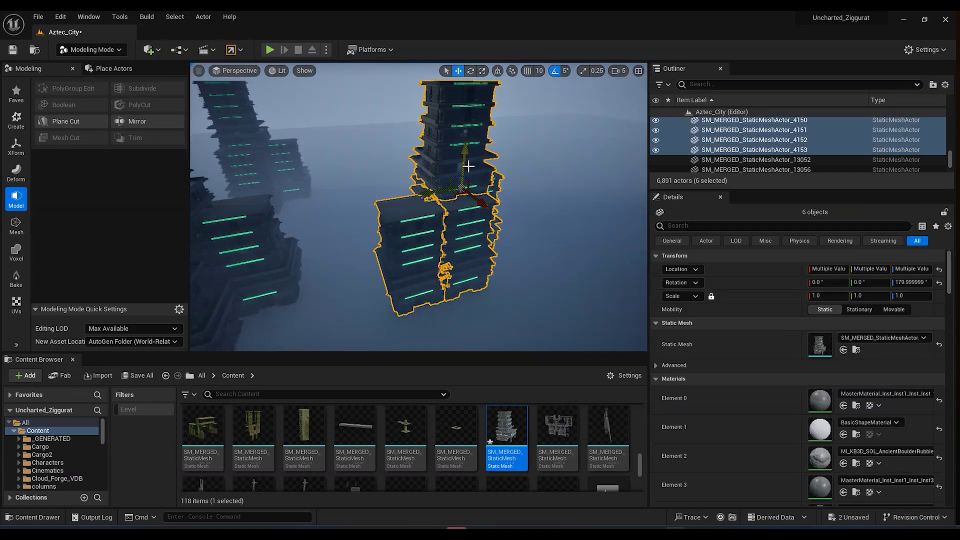
pyautogui.rightClick(474, 171)
pyautogui.moveTo(505, 393)
pyautogui.click(659, 398)
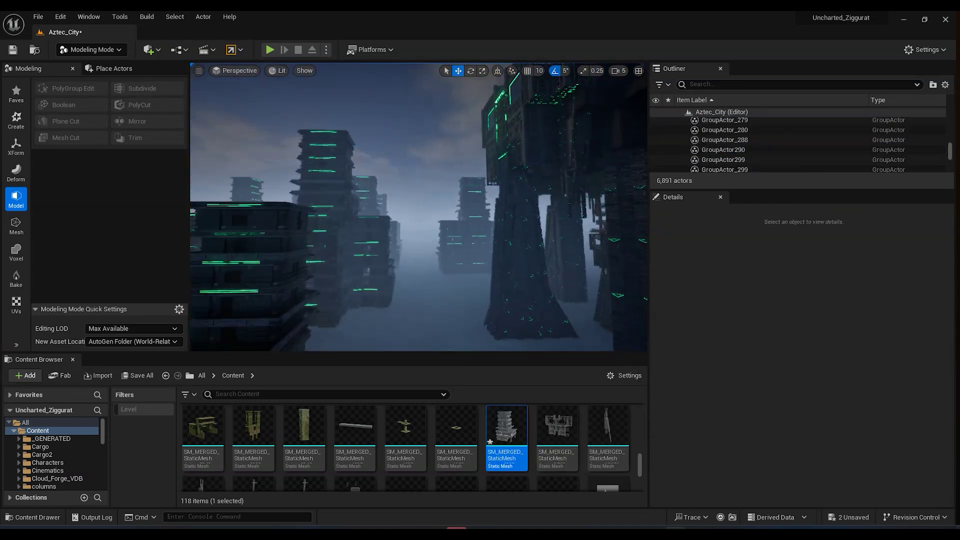
# Shift the six-part tower sideways beside the giant column structure
pyautogui.moveTo(419, 207); pyautogui.dragTo(419, 207, button='right')
pyautogui.click(499, 194)
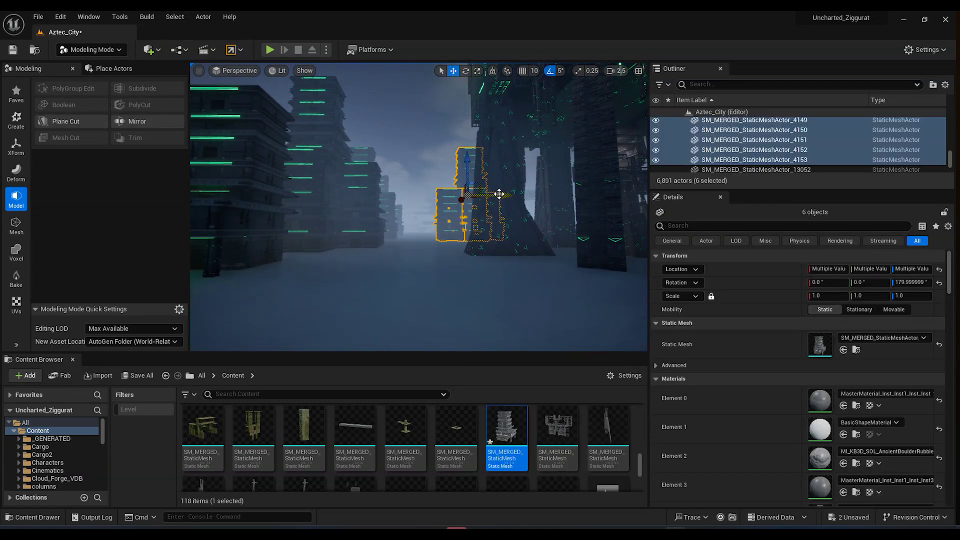
pyautogui.moveTo(524, 197); pyautogui.dragTo(515, 197)
pyautogui.press('Escape')
# Place a BP_ThirdPersonCharacter near the tower's base to judge its size, and delete it
pyautogui.moveTo(515, 197); pyautogui.dragTo(538, 175, button='right')
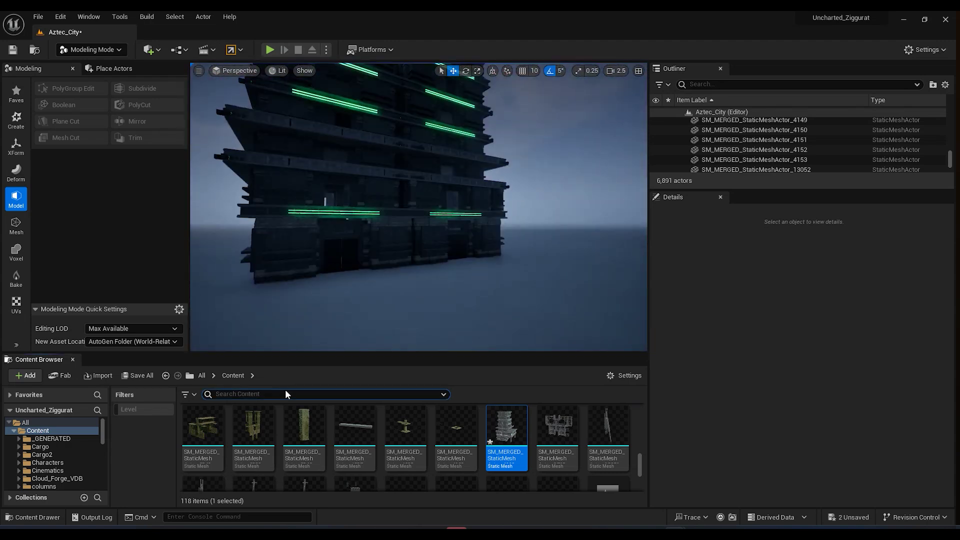
pyautogui.write('person')
pyautogui.scroll(2, 407, 428)
pyautogui.moveTo(379, 250); pyautogui.dragTo(400, 220, button='right')
pyautogui.moveTo(253, 430); pyautogui.dragTo(350, 270)
pyautogui.moveTo(350, 269)
pyautogui.mouseDown(button='right')
pyautogui.moveTo(370, 258)
pyautogui.moveTo(358, 257)
pyautogui.mouseUp(button='right')
pyautogui.press('Delete')
# Scale the grouped six-part tower uniformly and check it against the surrounding city
pyautogui.click(465, 287)
pyautogui.moveTo(465, 287); pyautogui.dragTo(447, 307, button='right')
pyautogui.press('r')
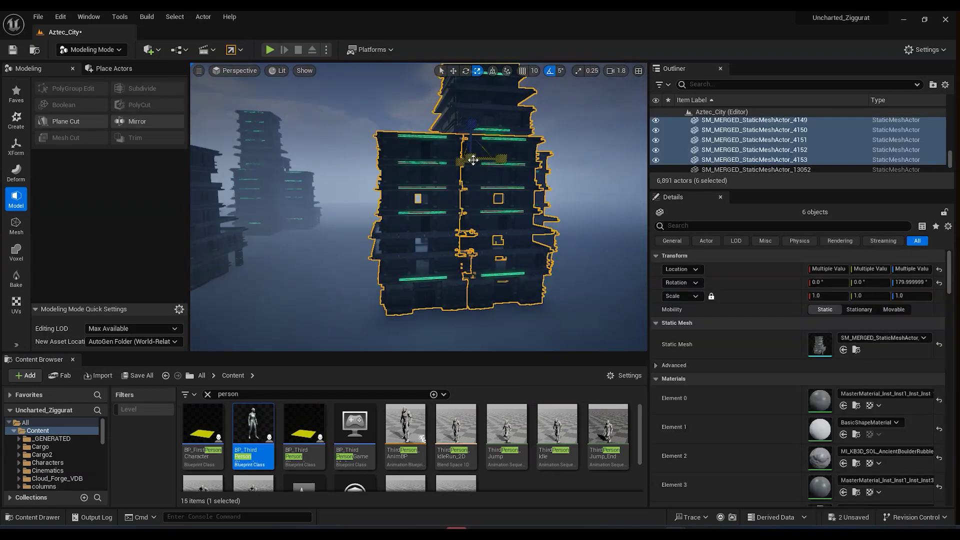
pyautogui.press('Escape')
pyautogui.moveTo(479, 151); pyautogui.dragTo(550, 155, button='right')
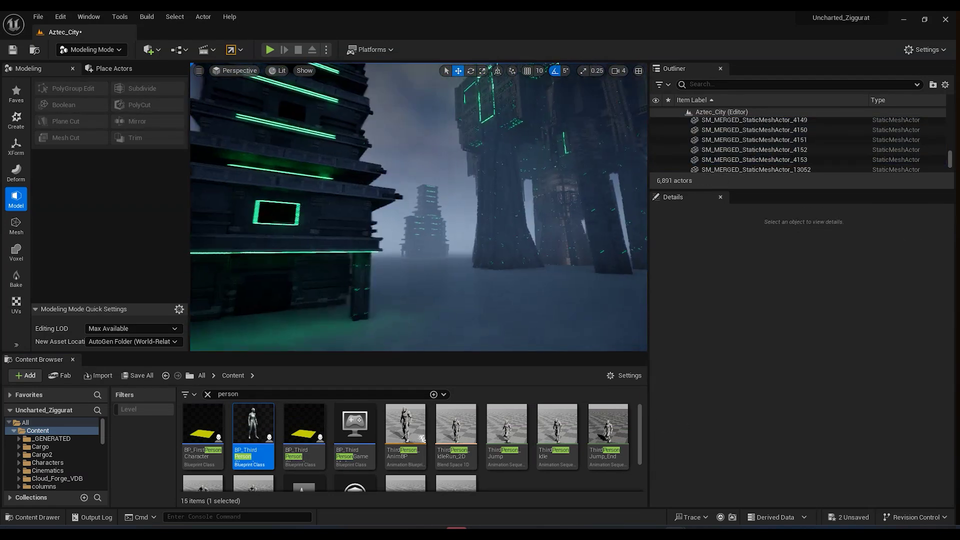
# Place a BP_ThirdPersonCharacter in the tower's doorway and compare its height with the opening and the surrounding ledges
pyautogui.moveTo(598, 206); pyautogui.dragTo(598, 205)
pyautogui.moveTo(598, 205); pyautogui.dragTo(520, 173, button='right')
pyautogui.scroll(-1, 559, 170)
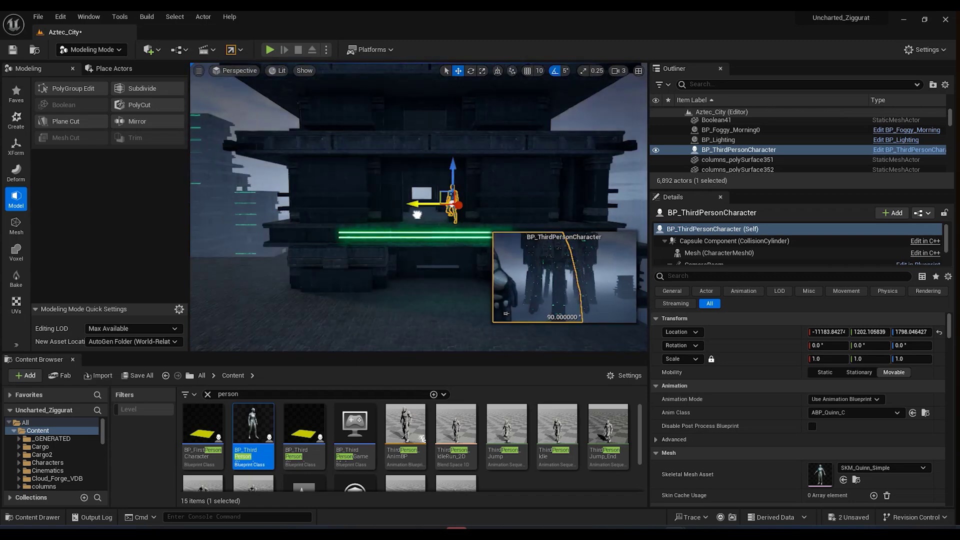
pyautogui.hotkey('ctrl', 'z')
pyautogui.hotkey('ctrl', 'z')
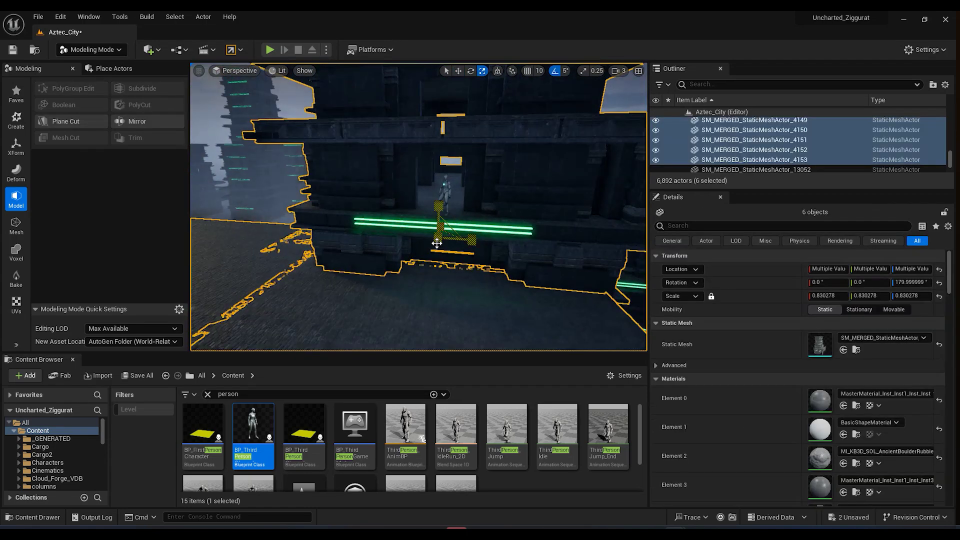
pyautogui.moveTo(465, 255)
pyautogui.mouseDown(button='right')
pyautogui.moveTo(504, 242)
pyautogui.moveTo(560, 250)
pyautogui.moveTo(461, 253)
pyautogui.mouseUp(button='right')
pyautogui.click(407, 203)
pyautogui.press('w')
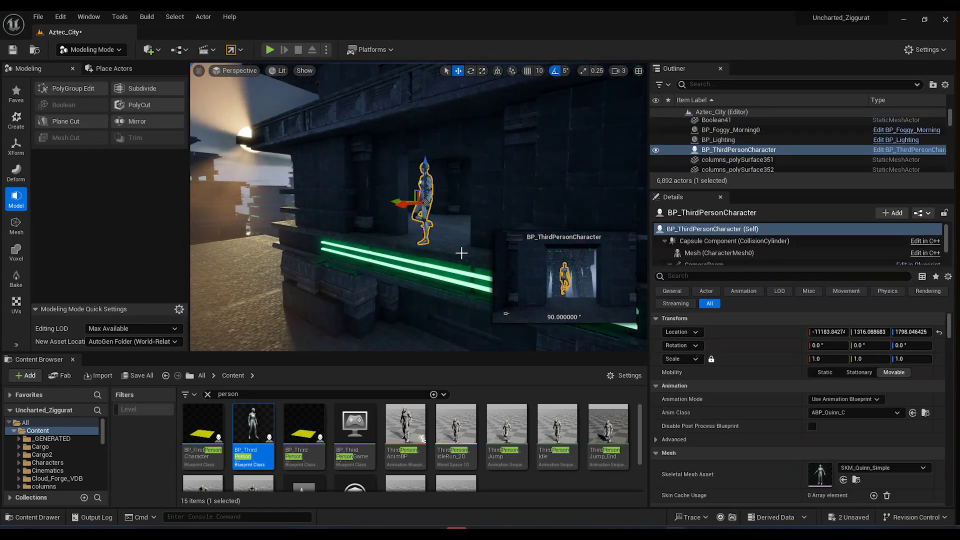
# Undo the character placement and the latest scaling of the six-part tower
pyautogui.hotkey('ctrl', 'z')
pyautogui.hotkey('ctrl', 'z')
pyautogui.scroll(1, 395, 130)
pyautogui.moveTo(395, 105); pyautogui.dragTo(395, 180, button='right')
pyautogui.hotkey('ctrl', 'z')
pyautogui.hotkey('ctrl', 'z')
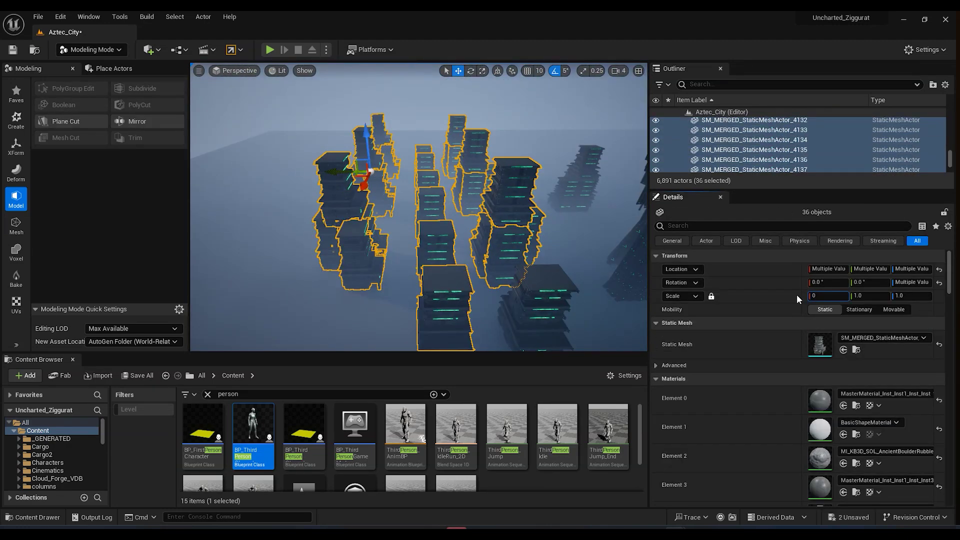
# Set the scale of the 36 selected building parts uniformly to 0.8
pyautogui.press('Return')
pyautogui.moveTo(335, 126)
pyautogui.mouseDown(button='right')
pyautogui.moveTo(380, 125)
pyautogui.moveTo(358, 150)
pyautogui.moveTo(335, 126)
pyautogui.mouseUp(button='right')
pyautogui.press('q')
pyautogui.scroll(-1, 335, 126)
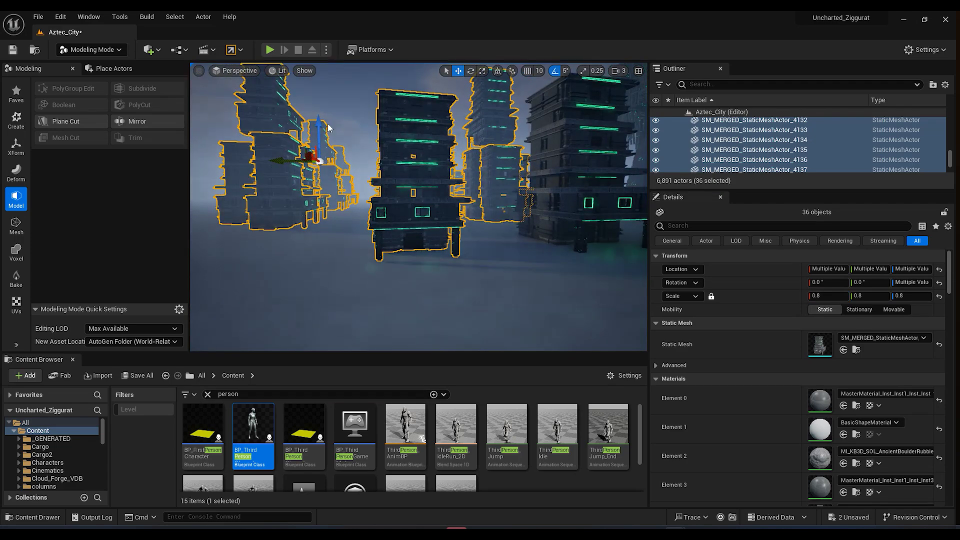
# Select the grouped tower stacks around the city cluster and ungroup them into individual building blocks
pyautogui.hotkey('ctrl', 'z')
pyautogui.hotkey('ctrl', 'z')
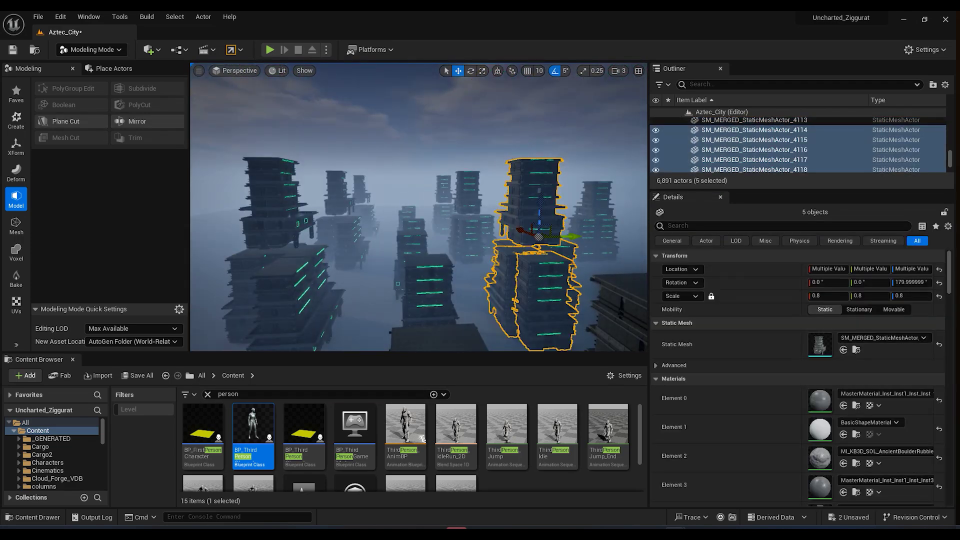
pyautogui.keyDown('ctrl'); pyautogui.click(286, 186); pyautogui.keyUp('ctrl')
pyautogui.keyDown('ctrl'); pyautogui.click(530, 202); pyautogui.keyUp('ctrl')
pyautogui.rightClick(530, 202)
pyautogui.click(715, 433)
pyautogui.rightClick(522, 221)
pyautogui.click(722, 459)
pyautogui.rightClick(516, 214)
pyautogui.moveTo(598, 402)
pyautogui.moveTo(600, 441)
pyautogui.click(700, 454)
pyautogui.click(543, 184)
pyautogui.keyDown('ctrl'); pyautogui.click(468, 185); pyautogui.keyUp('ctrl')
pyautogui.keyDown('ctrl'); pyautogui.click(346, 180); pyautogui.keyUp('ctrl')
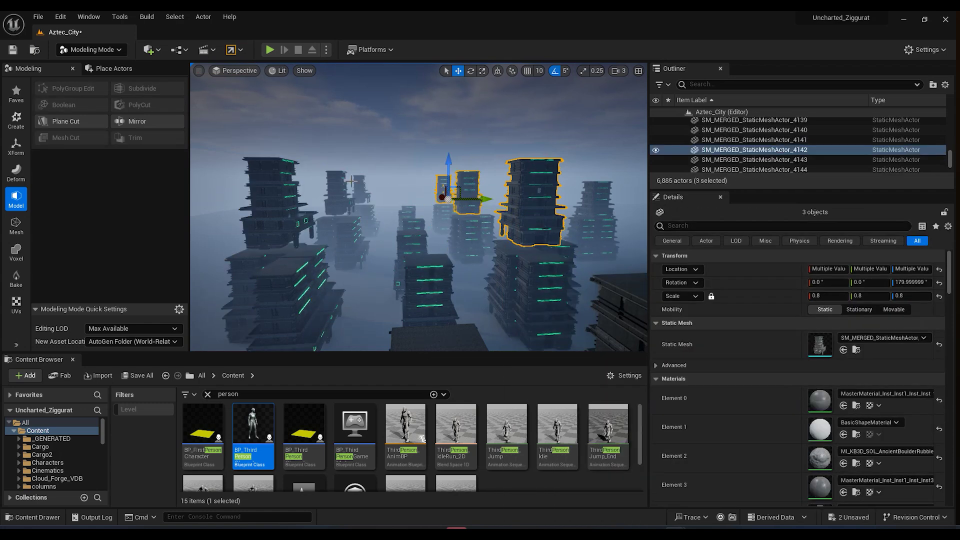
pyautogui.moveTo(299, 209); pyautogui.dragTo(296, 213)
pyautogui.press('Escape')
# Delete unwanted individual building blocks around the ungrouped towers
pyautogui.moveTo(295, 212)
pyautogui.mouseDown(button='right')
pyautogui.moveTo(379, 213)
pyautogui.moveTo(295, 212)
pyautogui.mouseUp(button='right')
pyautogui.click(300, 187)
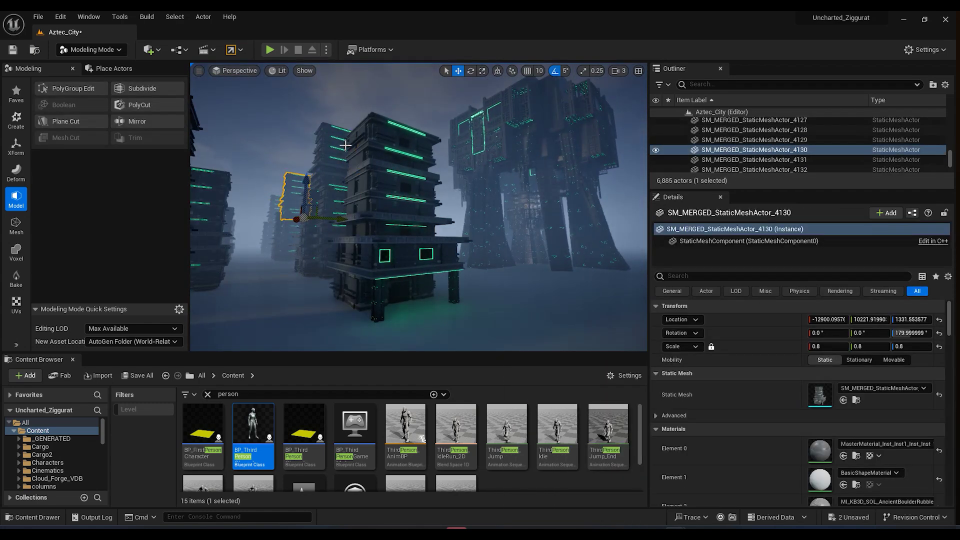
pyautogui.press('Delete')
pyautogui.moveTo(449, 250); pyautogui.dragTo(395, 249, button='right')
pyautogui.click(393, 239)
pyautogui.press('Delete')
pyautogui.click(440, 263)
pyautogui.click(431, 280)
pyautogui.press('Delete')
# Delete the top block of the tall stacked tower
pyautogui.moveTo(431, 298); pyautogui.dragTo(450, 290, button='right')
pyautogui.scroll(-1, 470, 295)
pyautogui.click(455, 234)
pyautogui.moveTo(450, 164); pyautogui.dragTo(451, 181)
pyautogui.press('Escape')
pyautogui.moveTo(451, 181); pyautogui.dragTo(493, 225, button='right')
pyautogui.scroll(2, 470, 190)
pyautogui.click(493, 225)
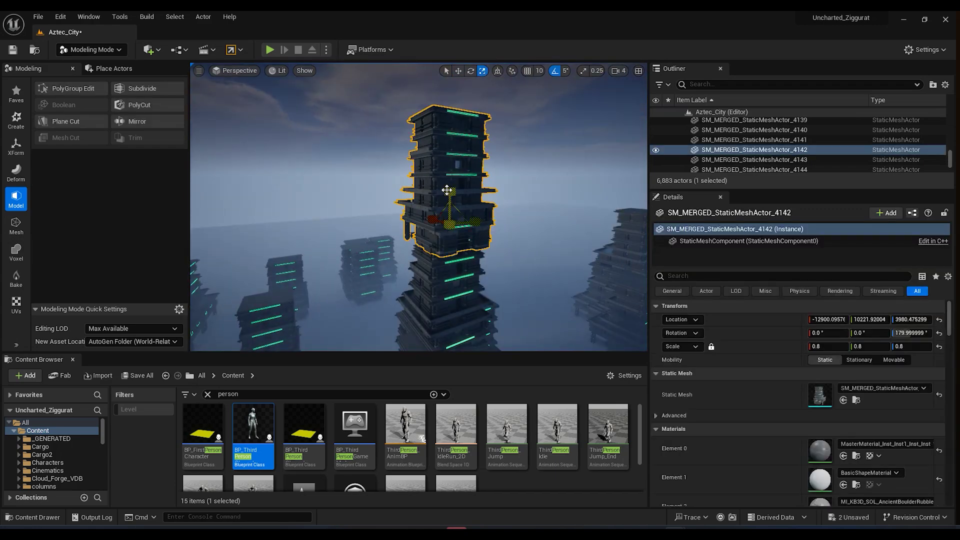
pyautogui.press('Delete')
pyautogui.moveTo(432, 76); pyautogui.dragTo(629, 310, button='right')
pyautogui.click(540, 273)
pyautogui.press('Escape')
pyautogui.scroll(-1, 588, 265)
pyautogui.moveTo(418, 207); pyautogui.dragTo(318, 207, button='right')
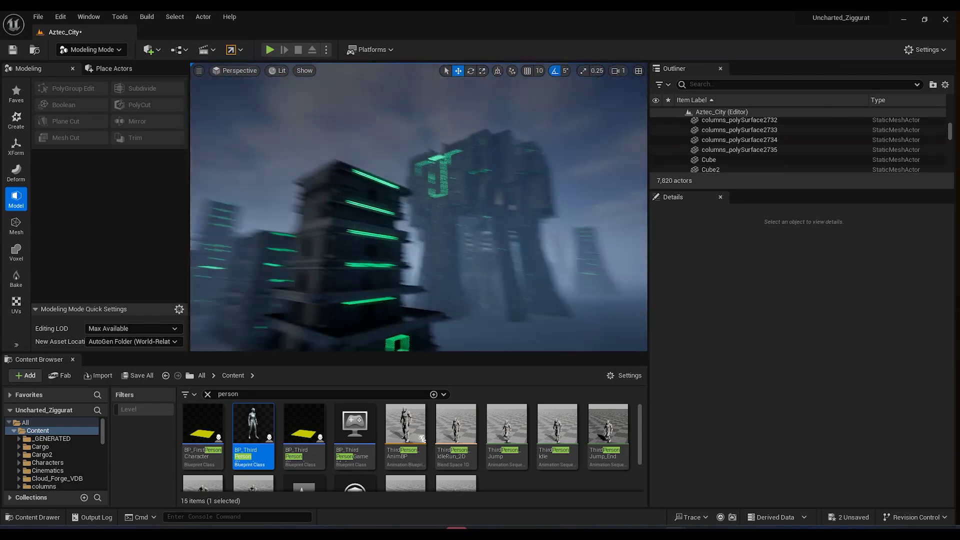
# Select the building blocks along one row of the cluster and start adding those of the neighbouring row
pyautogui.moveTo(419, 207); pyautogui.dragTo(380, 253, button='right')
pyautogui.scroll(2, 410, 215)
pyautogui.click(381, 252)
pyautogui.keyDown('shift'); pyautogui.click(382, 218); pyautogui.keyUp('shift')
pyautogui.keyDown('shift'); pyautogui.click(374, 190); pyautogui.keyUp('shift')
pyautogui.keyDown('shift'); pyautogui.click(371, 167); pyautogui.keyUp('shift')
pyautogui.keyDown('shift'); pyautogui.click(366, 149); pyautogui.keyUp('shift')
pyautogui.keyDown('shift'); pyautogui.click(365, 134); pyautogui.keyUp('shift')
pyautogui.keyDown('shift'); pyautogui.click(321, 119); pyautogui.keyUp('shift')
pyautogui.keyDown('shift'); pyautogui.click(331, 177); pyautogui.keyUp('shift')
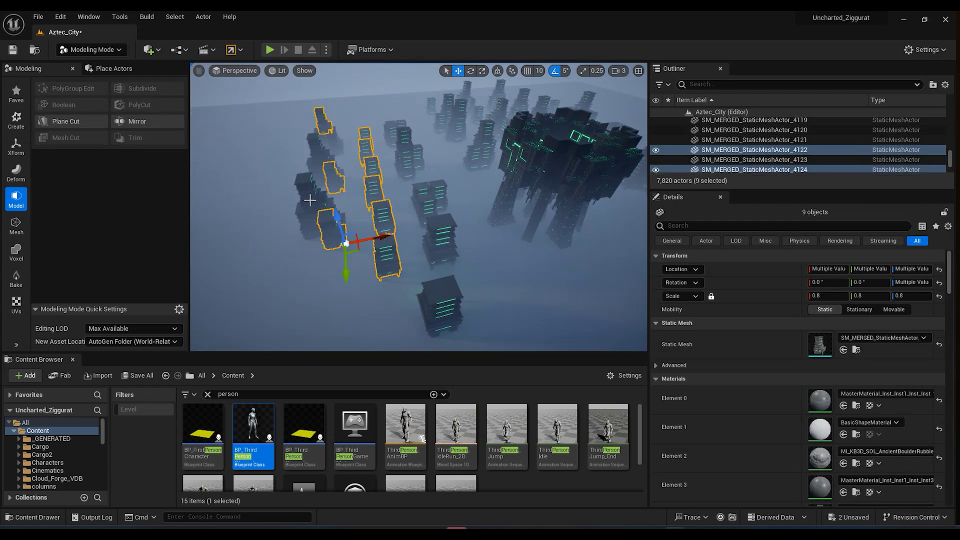
# Extend the selection to the remaining building blocks of the neighbouring row
pyautogui.keyDown('ctrl'); pyautogui.click(315, 202); pyautogui.keyUp('ctrl')
pyautogui.keyDown('ctrl'); pyautogui.click(313, 225); pyautogui.keyUp('ctrl')
pyautogui.keyDown('ctrl'); pyautogui.click(316, 172); pyautogui.keyUp('ctrl')
pyautogui.keyDown('ctrl'); pyautogui.click(327, 199); pyautogui.keyUp('ctrl')
pyautogui.keyDown('shift'); pyautogui.click(335, 173); pyautogui.keyUp('shift')
pyautogui.keyDown('shift'); pyautogui.click(334, 144); pyautogui.keyUp('shift')
pyautogui.keyDown('shift'); pyautogui.click(318, 148); pyautogui.keyUp('shift')
pyautogui.moveTo(516, 209); pyautogui.dragTo(498, 165, button='right')
pyautogui.keyDown('shift'); pyautogui.click(394, 228); pyautogui.keyUp('shift')
pyautogui.keyDown('shift'); pyautogui.click(385, 220); pyautogui.keyUp('shift')
pyautogui.moveTo(384, 220); pyautogui.dragTo(330, 207, button='right')
# Move the selected rows of buildings to another part of the city and rotate them there
pyautogui.moveTo(328, 213); pyautogui.dragTo(415, 312)
pyautogui.moveTo(425, 293); pyautogui.dragTo(450, 265, button='right')
pyautogui.press('e')
pyautogui.moveTo(417, 136); pyautogui.dragTo(430, 221)
pyautogui.press('w')
pyautogui.moveTo(367, 206); pyautogui.dragTo(417, 136)
pyautogui.moveTo(418, 136); pyautogui.dragTo(404, 222, button='right')
pyautogui.moveTo(404, 219); pyautogui.dragTo(501, 175)
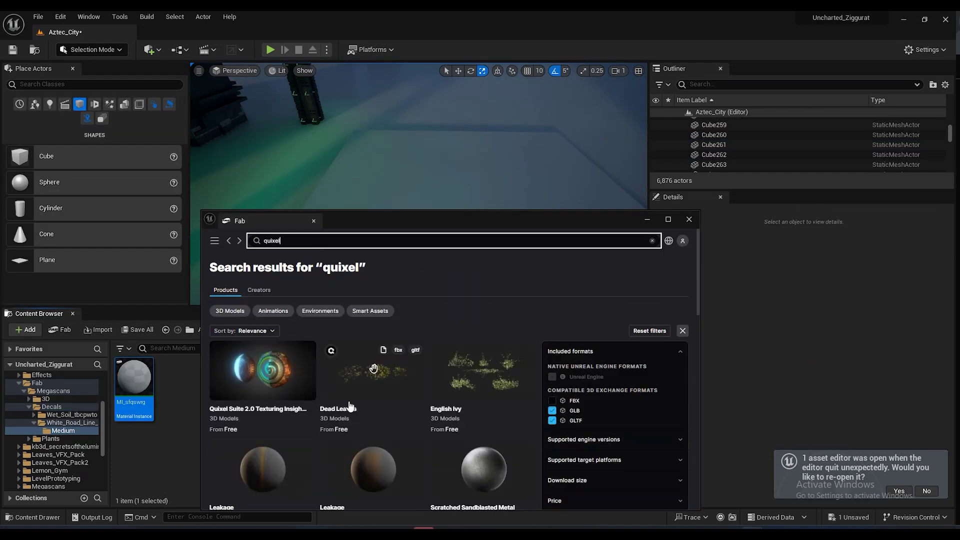
# Open the Quixel creator page in Fab and search its products for "road line"
pyautogui.scroll(-3, 349, 404)
pyautogui.scroll(3, 304, 241)
pyautogui.click(260, 290)
pyautogui.click(373, 360)
pyautogui.click(324, 240)
pyautogui.press('Return')
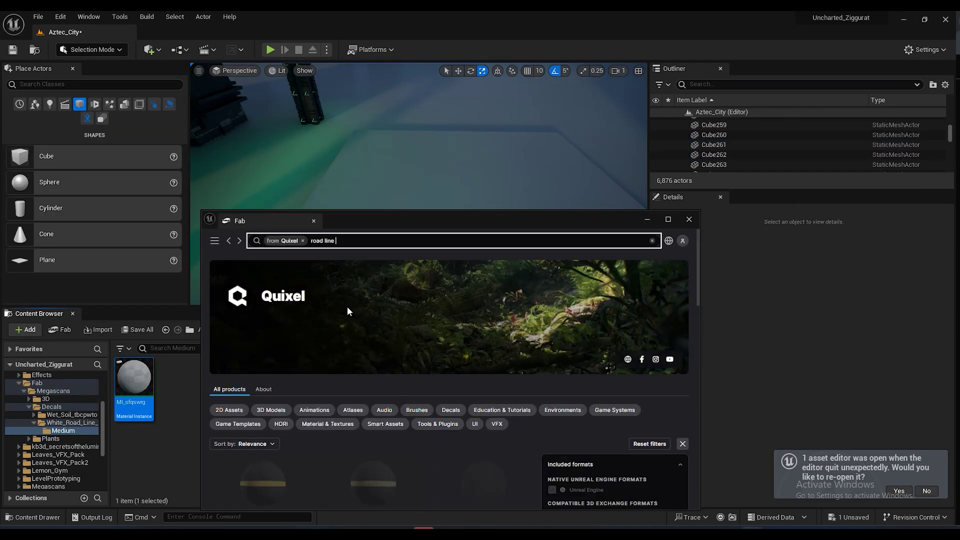
# Add Quixel's free Plaster Line decal to the project at medium quality
pyautogui.scroll(-10, 440, 425)
pyautogui.scroll(-8, 403, 475)
pyautogui.click(484, 472)
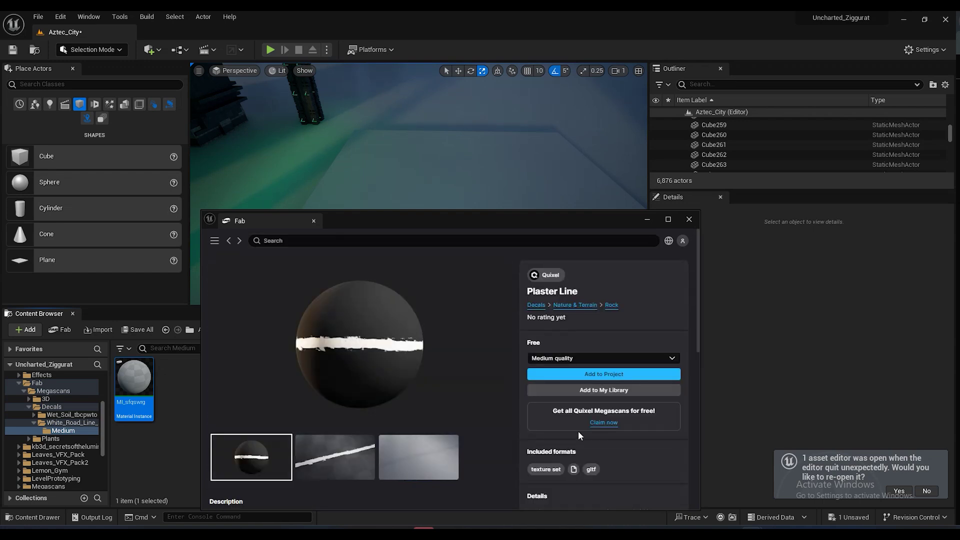
pyautogui.click(619, 374)
pyautogui.click(640, 478)
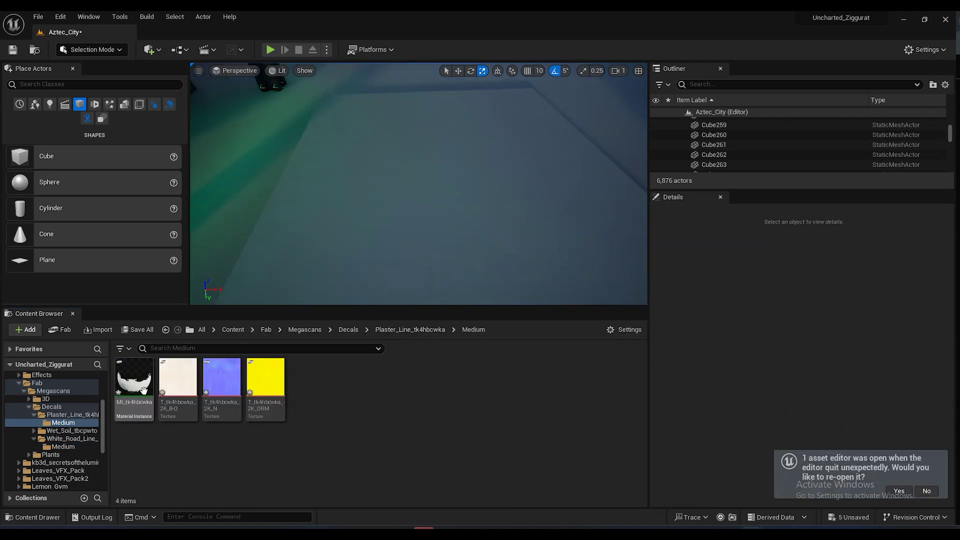
# Place the Plaster Line decal on the ground slab and rotate it to lie along the surface
pyautogui.press('e')
pyautogui.moveTo(441, 191); pyautogui.dragTo(510, 220)
pyautogui.press('Escape')
pyautogui.moveTo(419, 183); pyautogui.dragTo(400, 200, button='right')
pyautogui.click(464, 145)
pyautogui.click(350, 224)
# Import the two scifi_weaved_carbon_fiber textures into the Ziggurat/road content folder
pyautogui.click(233, 329)
pyautogui.scroll(-5, 279, 440)
pyautogui.doubleClick(339, 440)
pyautogui.doubleClick(350, 380)
pyautogui.doubleClick(133, 380)
pyautogui.click(311, 330)
pyautogui.rightClick(290, 400)
pyautogui.click(360, 134)
pyautogui.click(40, 144)
pyautogui.click(345, 181)
pyautogui.keyDown('ctrl'); pyautogui.click(403, 181); pyautogui.keyUp('ctrl')
pyautogui.click(646, 480)
# Find the Master Material in the project content and bring it into the Ziggurat/road folder
pyautogui.click(232, 330)
pyautogui.click(251, 349)
pyautogui.write('master')
pyautogui.scroll(-1, 317, 401)
pyautogui.click(279, 445)
pyautogui.click(142, 348)
pyautogui.scroll(-2, 279, 445)
pyautogui.doubleClick(325, 445)
pyautogui.doubleClick(326, 398)
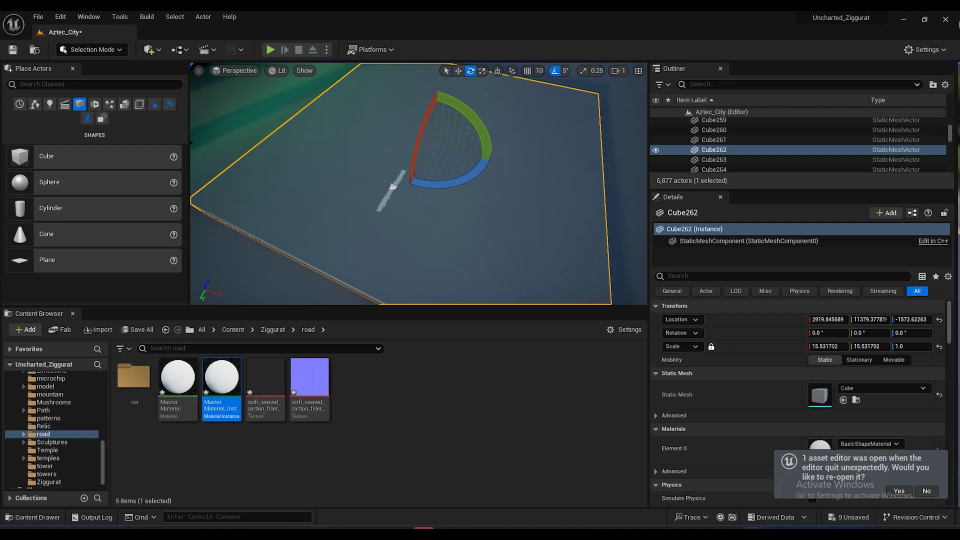
# Apply the Master Material instance with the carbon fiber textures to the road slab
pyautogui.click(265, 389)
pyautogui.moveTo(221, 378); pyautogui.dragTo(456, 242)
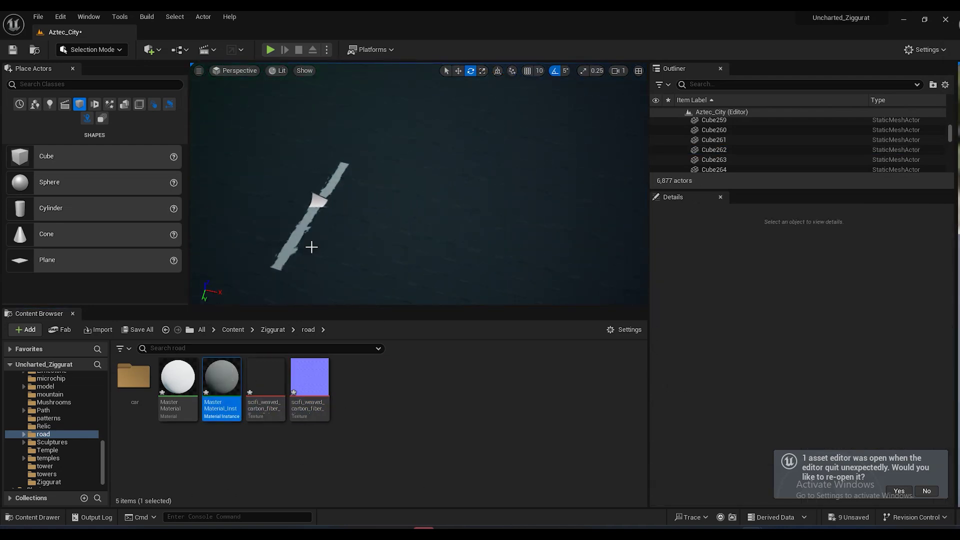
pyautogui.moveTo(257, 270); pyautogui.dragTo(381, 268, button='right')
# Select the Plaster Line decal and shift it into position over the road slab
pyautogui.click(381, 268)
pyautogui.keyDown('ctrl'); pyautogui.click(415, 162); pyautogui.keyUp('ctrl')
pyautogui.press('w')
pyautogui.moveTo(417, 169); pyautogui.dragTo(433, 190)
pyautogui.press('Escape')
pyautogui.moveTo(433, 190); pyautogui.dragTo(445, 216, button='right')
pyautogui.click(424, 235)
pyautogui.click(444, 215)
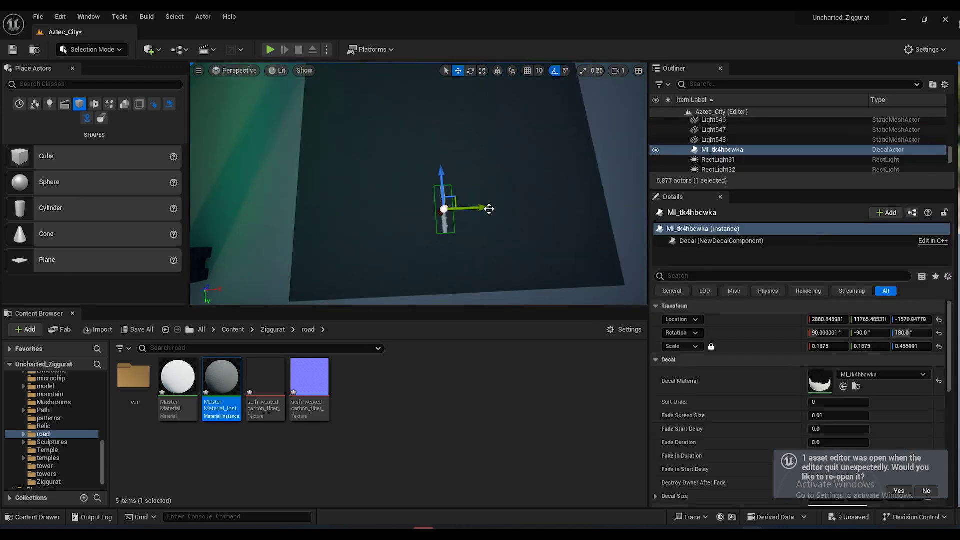
pyautogui.moveTo(498, 204); pyautogui.dragTo(498, 204)
# Duplicate the Plaster Line decal repeatedly end to end to form a continuous line across the road slab
pyautogui.moveTo(498, 205); pyautogui.dragTo(489, 140, button='right')
pyautogui.moveTo(479, 136); pyautogui.dragTo(388, 140)
pyautogui.keyDown('alt'); pyautogui.moveTo(388, 140); pyautogui.dragTo(477, 135); pyautogui.keyUp('alt')
pyautogui.keyDown('ctrl'); pyautogui.click(349, 140); pyautogui.keyUp('ctrl')
pyautogui.keyDown('alt'); pyautogui.moveTo(390, 139); pyautogui.dragTo(597, 129); pyautogui.keyUp('alt')
pyautogui.keyDown('ctrl'); pyautogui.click(421, 135); pyautogui.keyUp('ctrl')
pyautogui.keyDown('ctrl'); pyautogui.click(350, 141); pyautogui.keyUp('ctrl')
pyautogui.rightClick(495, 134)
pyautogui.click(547, 356)
# Select all the line decals together with the road slab and group them into one road segment
pyautogui.moveTo(475, 210); pyautogui.dragTo(475, 235, button='right')
pyautogui.press('g')
pyautogui.keyDown('alt'); pyautogui.moveTo(350, 225); pyautogui.dragTo(431, 228); pyautogui.keyUp('alt')
pyautogui.hotkey('ctrl', 'z')
pyautogui.scroll(-3, 418, 200)
pyautogui.keyDown('ctrl'); pyautogui.click(378, 218); pyautogui.keyUp('ctrl')
pyautogui.keyDown('ctrl'); pyautogui.click(352, 240); pyautogui.keyUp('ctrl')
pyautogui.rightClick(348, 234)
pyautogui.click(520, 442)
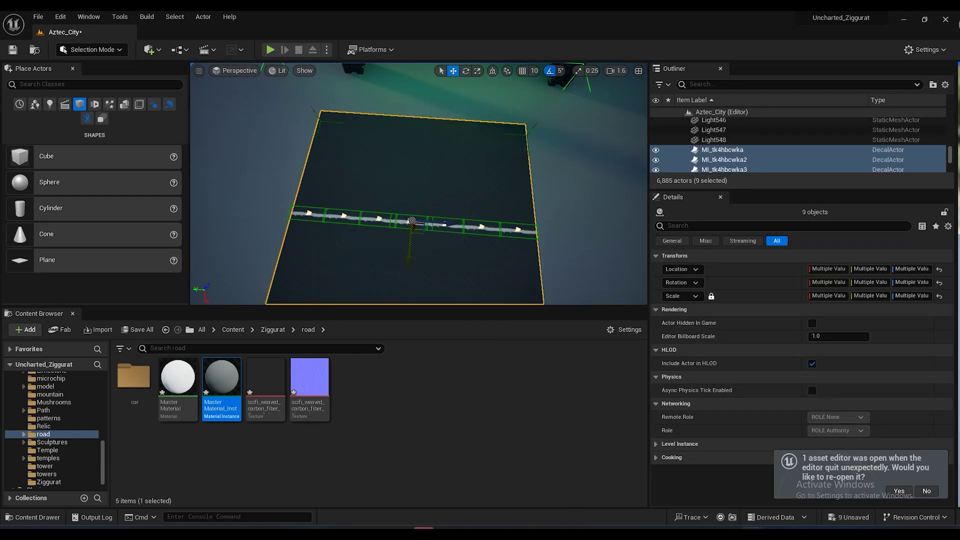
# Ungroup the road segment, exclude the slab from the selection, and group only the line decals
pyautogui.moveTo(512, 264); pyautogui.dragTo(457, 235, button='right')
pyautogui.press('Escape')
pyautogui.rightClick(458, 230)
pyautogui.click(625, 445)
pyautogui.keyDown('ctrl'); pyautogui.click(520, 220); pyautogui.keyUp('ctrl')
pyautogui.rightClick(427, 225)
pyautogui.click(463, 451)
# Duplicate the grouped line decals across the road slab to form parallel lines
pyautogui.moveTo(390, 150); pyautogui.dragTo(464, 150, button='right')
pyautogui.keyDown('alt'); pyautogui.moveTo(382, 145); pyautogui.dragTo(509, 142); pyautogui.keyUp('alt')
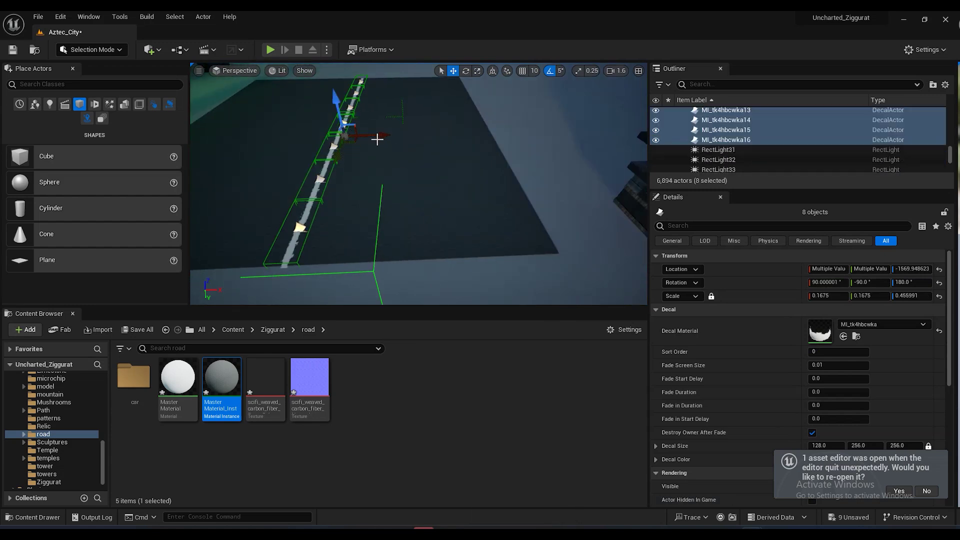
pyautogui.moveTo(509, 145); pyautogui.dragTo(435, 145, button='right')
pyautogui.moveTo(601, 157); pyautogui.dragTo(393, 158)
# Set the X and Z scale of the duplicated lane line's decals to 0.1
pyautogui.click(925, 296)
pyautogui.write('0.1')
pyautogui.moveTo(503, 232); pyautogui.dragTo(435, 205, button='right')
pyautogui.press('Escape')
pyautogui.press('g')
pyautogui.moveTo(424, 142); pyautogui.dragTo(550, 142, button='right')
pyautogui.hotkey('ctrl', 'z')
pyautogui.press('r')
pyautogui.moveTo(819, 295); pyautogui.dragTo(833, 325)
pyautogui.press('BackSpace')
# Set the Y scale of the dashed lane decals to 0.05 and view the road without editor overlays
pyautogui.click(878, 296)
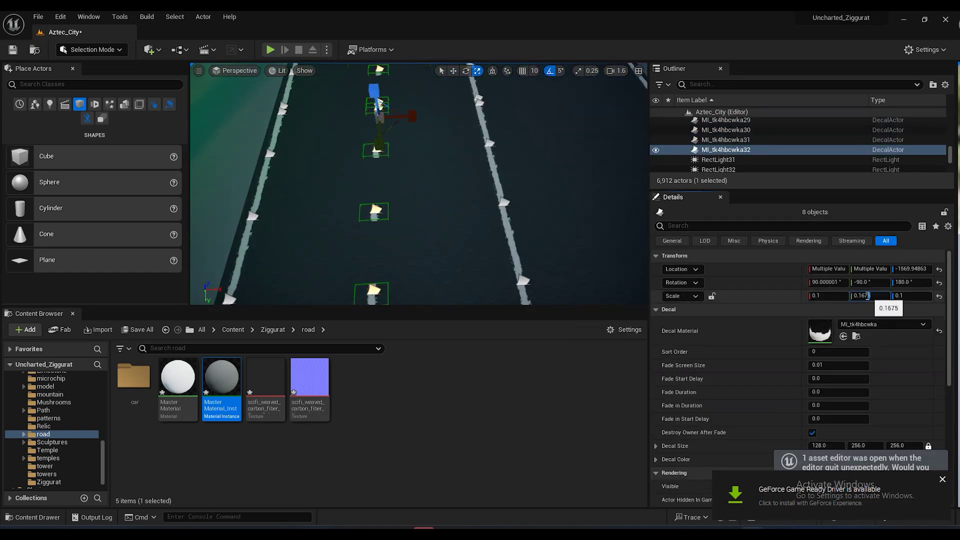
pyautogui.press('BackSpace')
pyautogui.write('0.05')
pyautogui.press('Return')
pyautogui.press('g')
pyautogui.moveTo(495, 210); pyautogui.dragTo(470, 185, button='right')
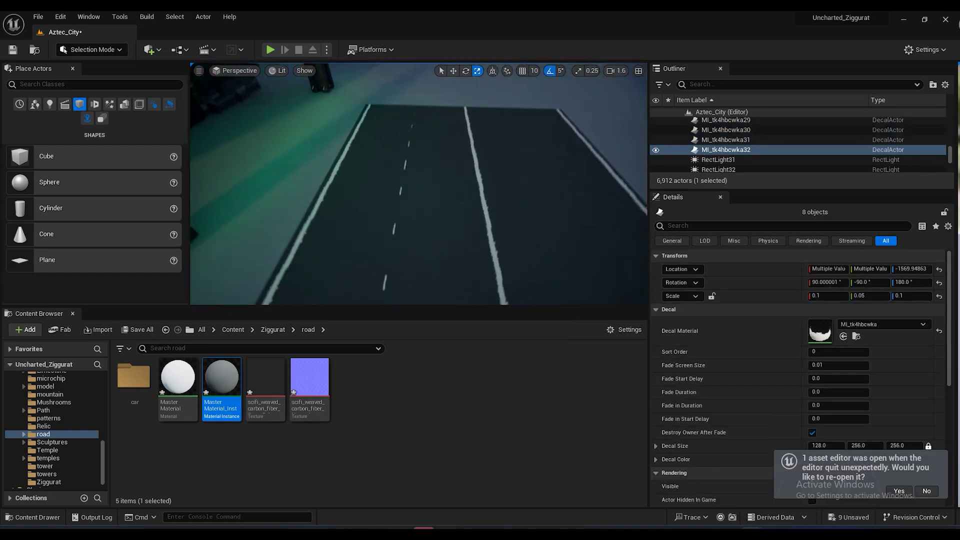
# Save the Aztec_City level and set the dashed lane decals' Y scale to 0.1
pyautogui.click(138, 329)
pyautogui.click(558, 385)
pyautogui.moveTo(464, 247); pyautogui.dragTo(450, 205, button='right')
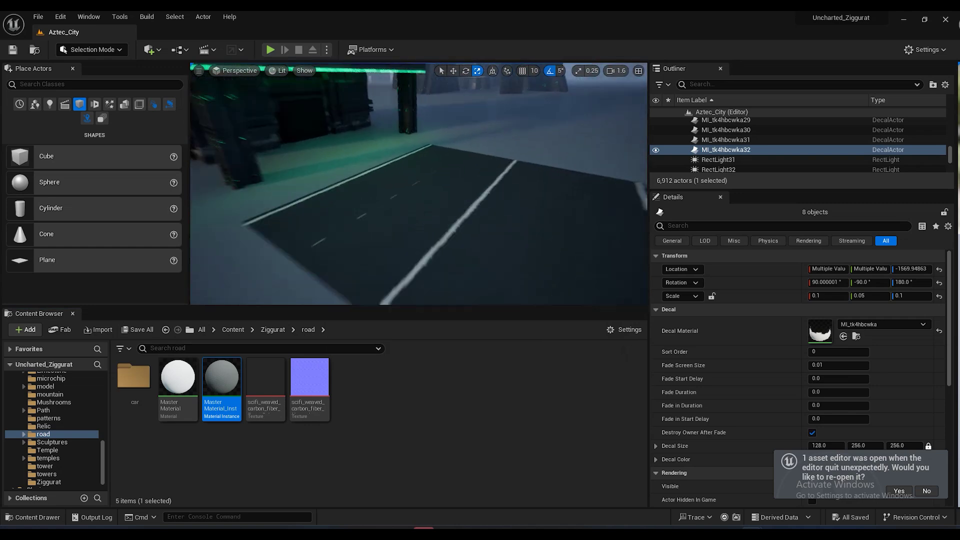
pyautogui.press('BackSpace')
pyautogui.write('1')
pyautogui.press('Return')
pyautogui.press('g')
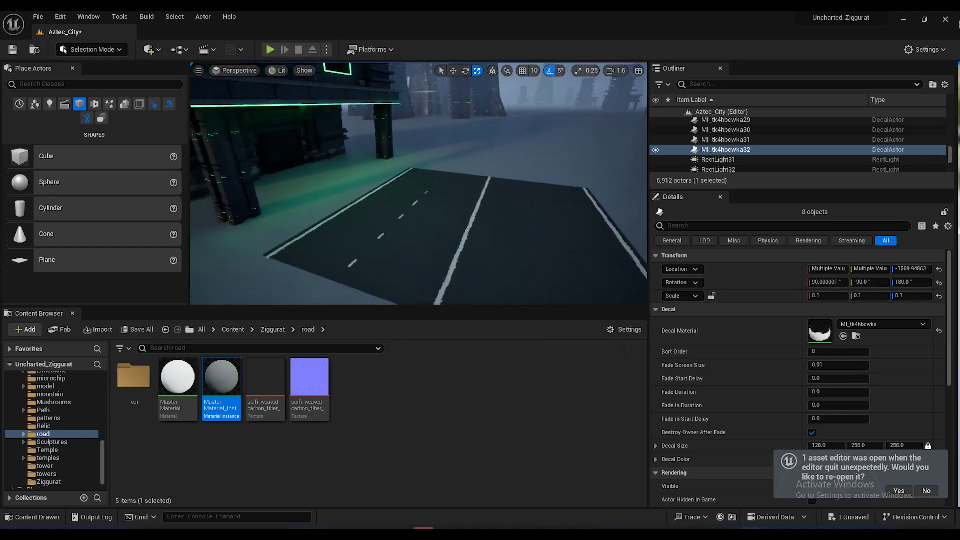
pyautogui.moveTo(429, 212); pyautogui.dragTo(380, 234, button='right')
pyautogui.press('g')
# Ungroup the dashed lane decals and regroup them as one dashed line
pyautogui.rightClick(418, 183)
pyautogui.moveTo(500, 409)
pyautogui.click(616, 416)
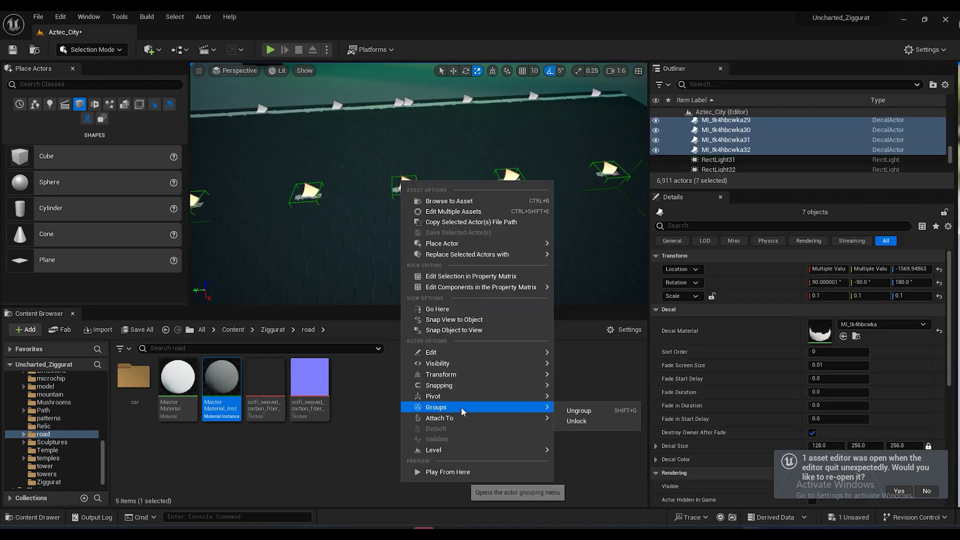
pyautogui.click(616, 415)
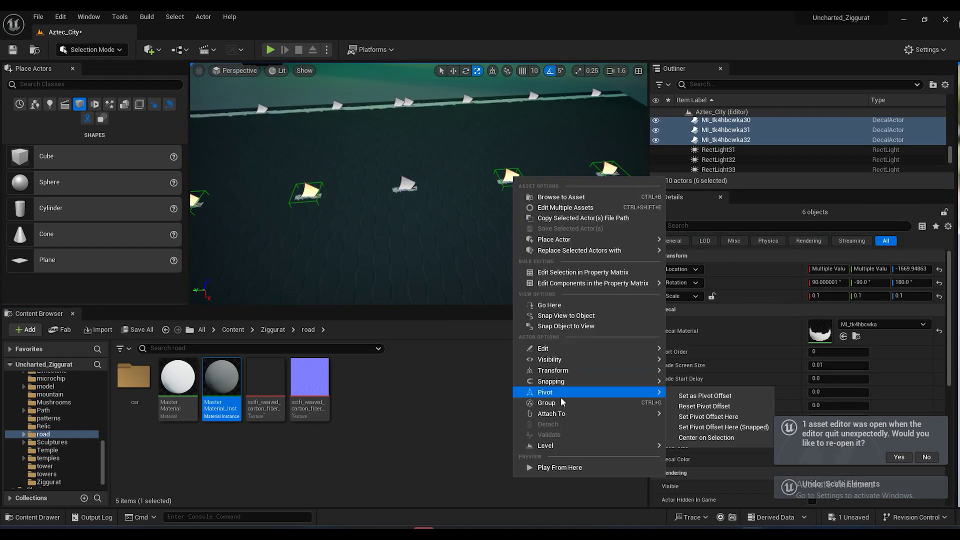
pyautogui.click(690, 392)
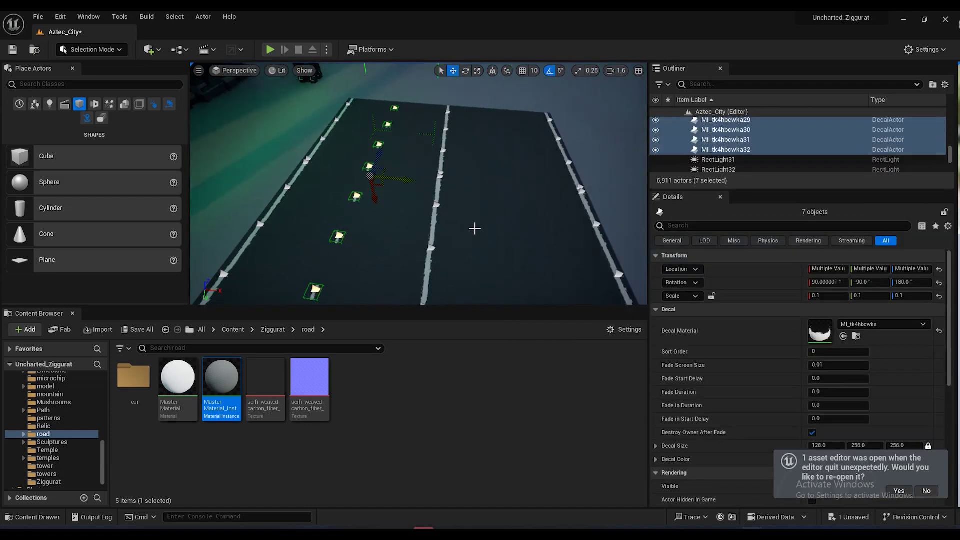
# Duplicate the dashed line onto the opposite lane and set the X scale of both dashed lines to 1.0
pyautogui.press('g')
pyautogui.moveTo(551, 193); pyautogui.dragTo(260, 149, button='right')
pyautogui.scroll(4, 430, 155)
pyautogui.press('g')
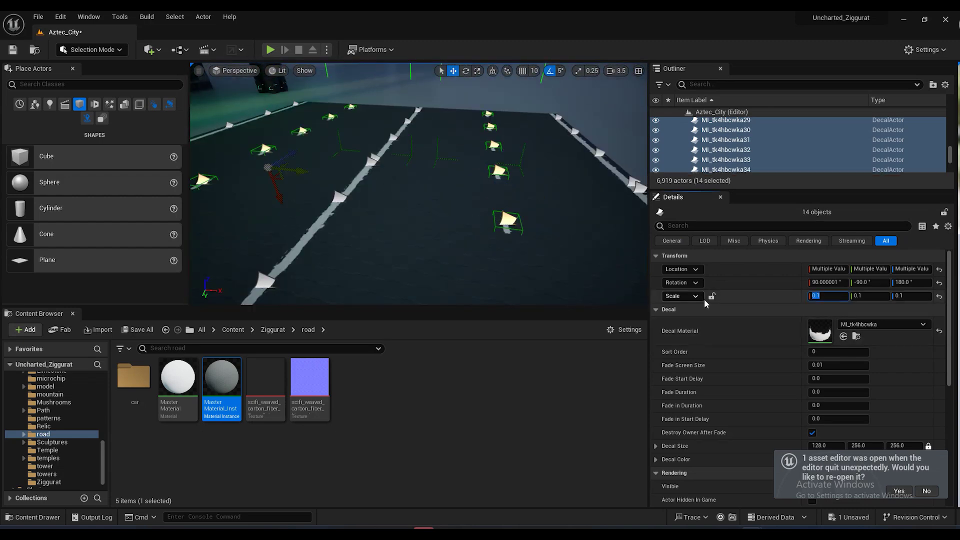
pyautogui.moveTo(490, 249); pyautogui.dragTo(490, 248, button='right')
pyautogui.moveTo(413, 223); pyautogui.dragTo(413, 224, button='right')
# Save the Aztec_City level and import the animated futuristic car model from Downloads into the car folder
pyautogui.click(138, 330)
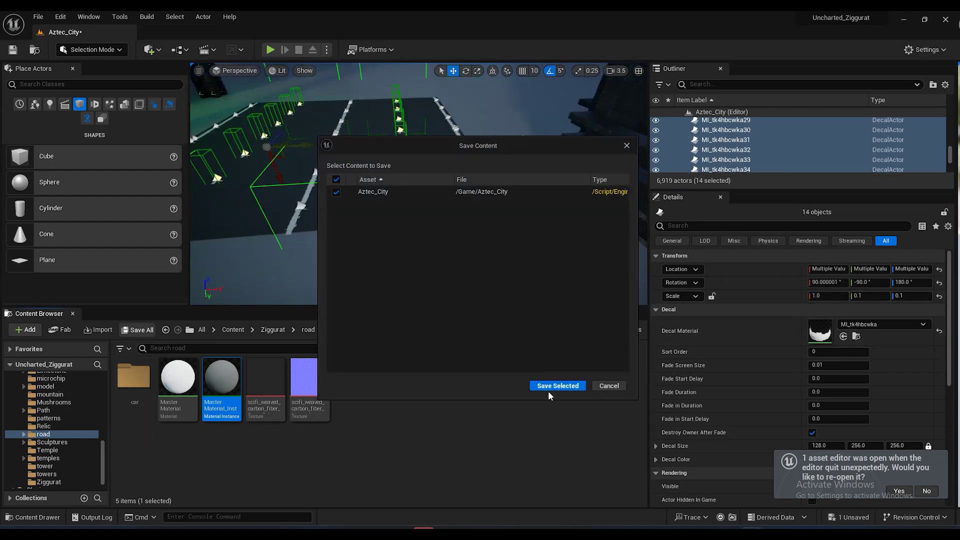
pyautogui.click(548, 394)
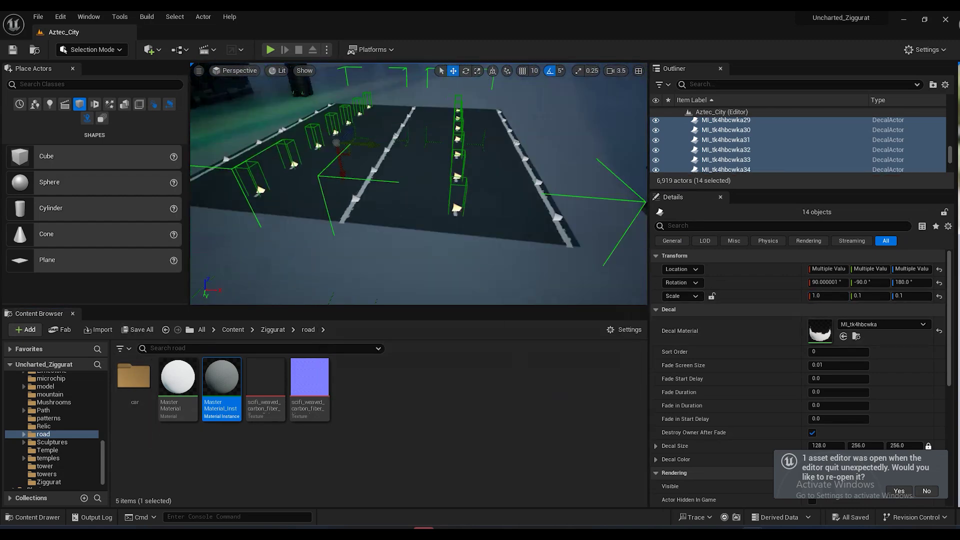
pyautogui.doubleClick(134, 382)
pyautogui.rightClick(195, 400)
pyautogui.click(271, 134)
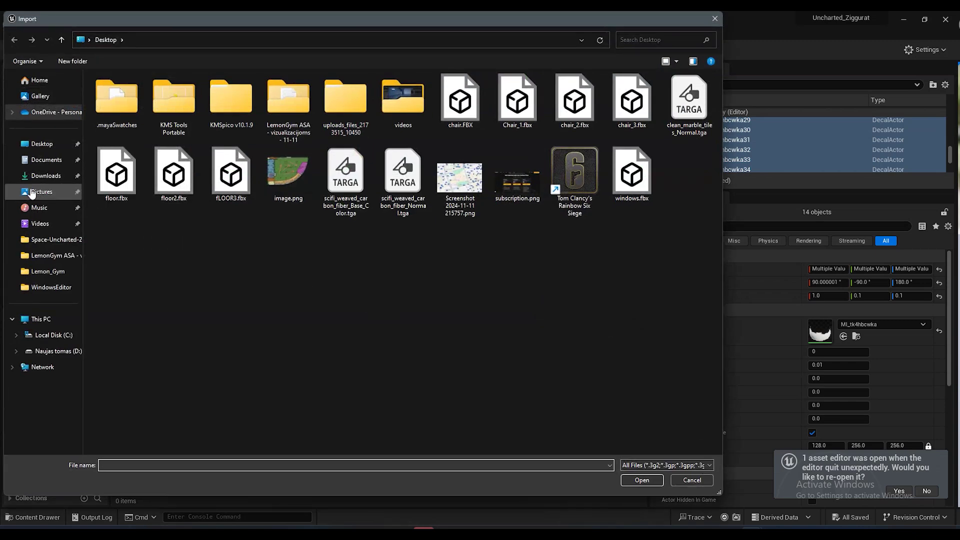
pyautogui.click(46, 175)
pyautogui.doubleClick(315, 160)
pyautogui.click(663, 430)
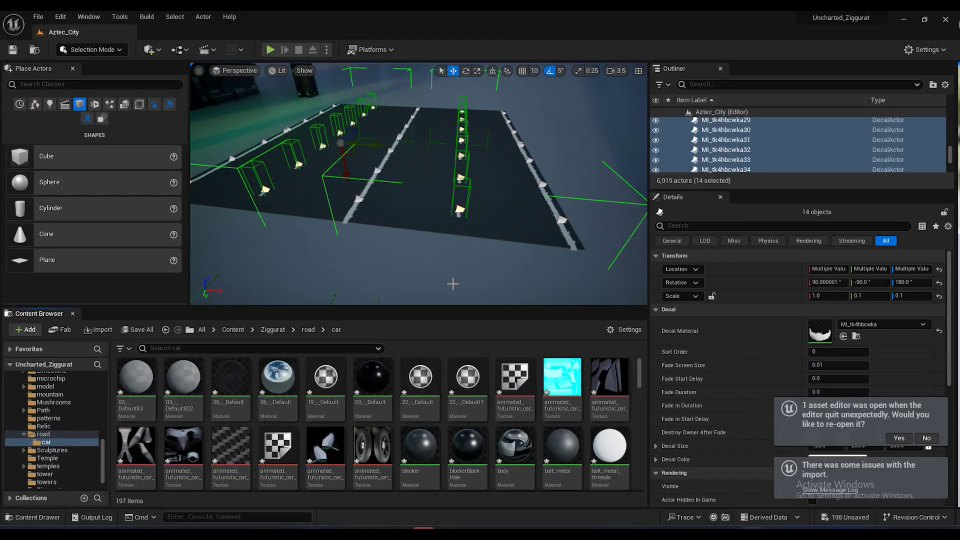
# Place all the imported car static meshes near the road segment and group them
pyautogui.scroll(-4, 334, 465)
pyautogui.keyDown('shift'); pyautogui.click(240, 389); pyautogui.keyUp('shift')
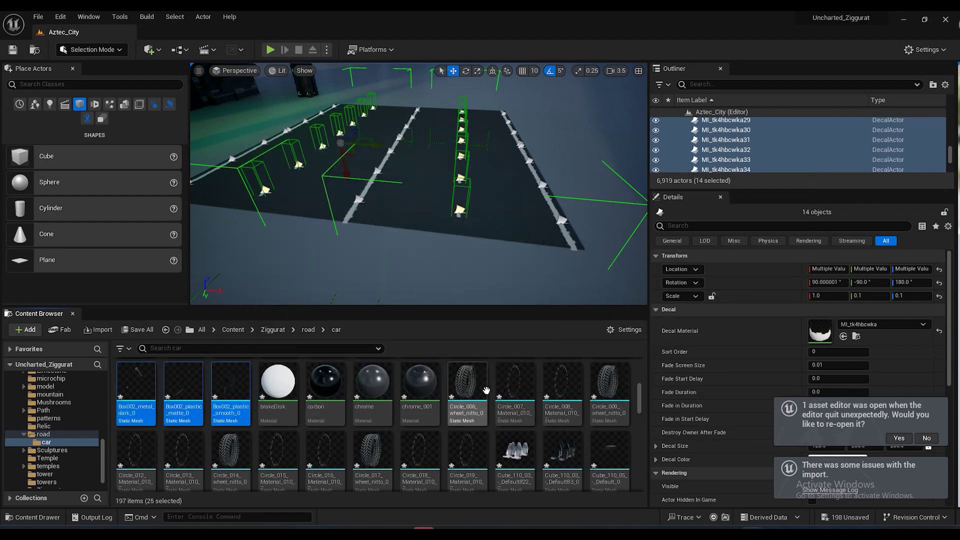
pyautogui.scroll(-5, 479, 420)
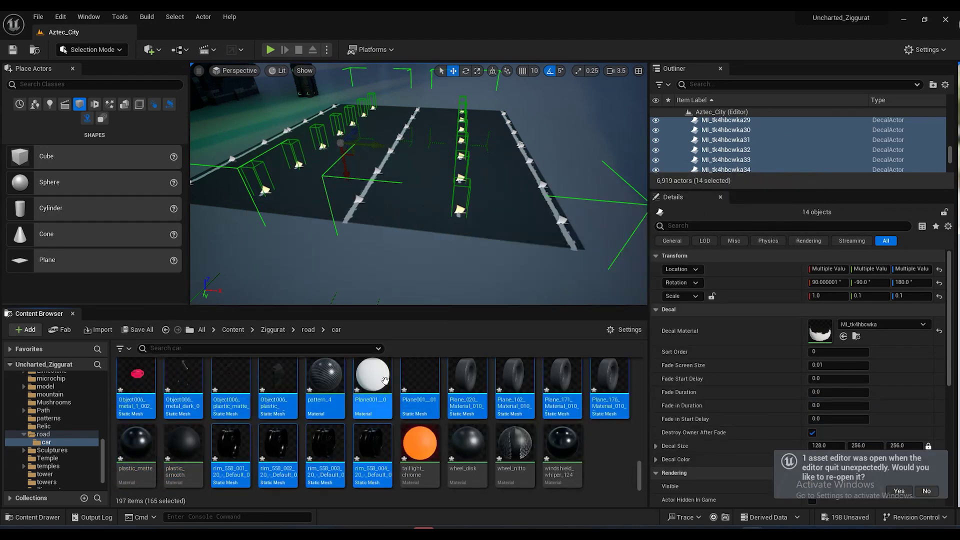
pyautogui.moveTo(353, 254); pyautogui.dragTo(406, 260)
pyautogui.moveTo(406, 261); pyautogui.dragTo(400, 232, button='right')
pyautogui.hotkey('ctrl', 'g')
pyautogui.press('Escape')
pyautogui.scroll(-2, 419, 184)
# Rotate the grouped car and move it onto the road
pyautogui.click(380, 260)
pyautogui.press('e')
pyautogui.moveTo(398, 231); pyautogui.dragTo(340, 215)
pyautogui.press('w')
pyautogui.moveTo(390, 180); pyautogui.dragTo(468, 107)
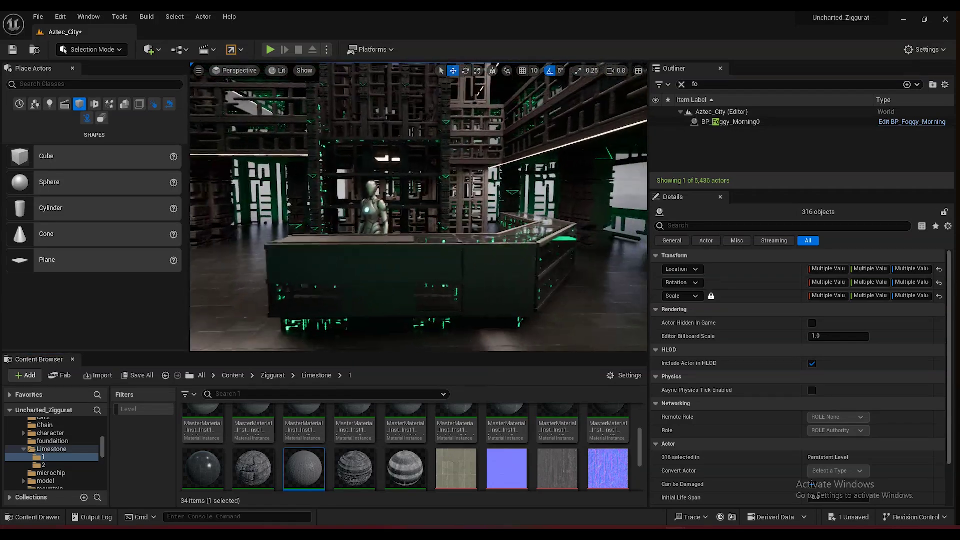
# Apply the selected grey Master Material instance from the Limestone 1 folder to the surfaces around the reception desk
pyautogui.moveTo(370, 300); pyautogui.dragTo(300, 290, button='right')
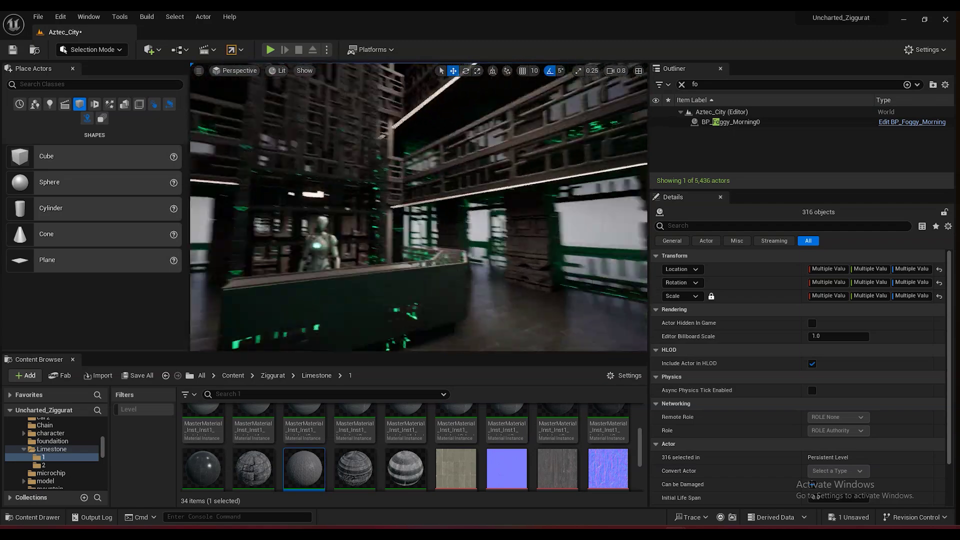
pyautogui.moveTo(309, 456); pyautogui.dragTo(440, 315)
pyautogui.moveTo(439, 315)
pyautogui.mouseDown(button='right')
pyautogui.moveTo(450, 280)
pyautogui.moveTo(430, 300)
pyautogui.mouseUp(button='right')
pyautogui.moveTo(309, 450); pyautogui.dragTo(434, 315)
pyautogui.moveTo(434, 315); pyautogui.dragTo(470, 280, button='right')
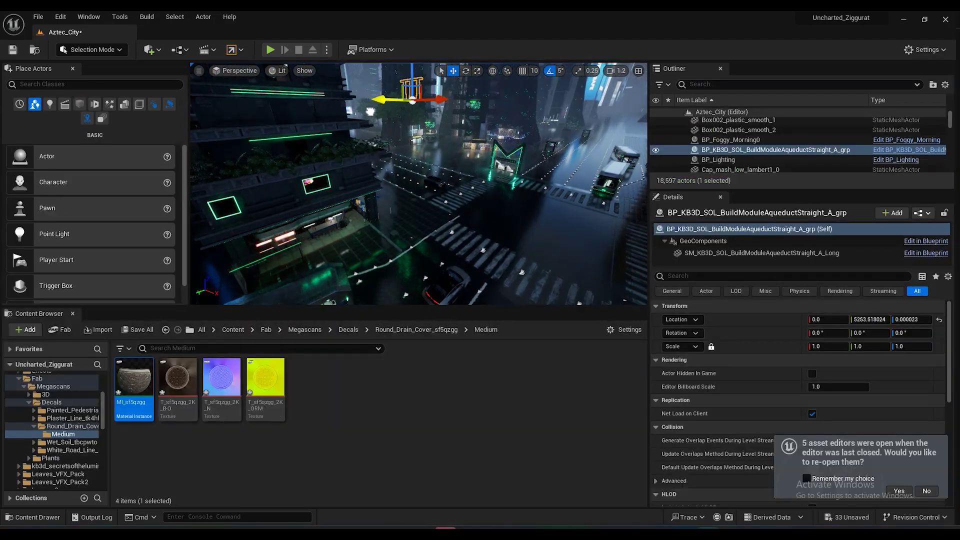
# Place the straight aqueduct module beside the street, rotated -90° about Z, and merge it into a static mesh
pyautogui.moveTo(431, 182); pyautogui.dragTo(431, 192)
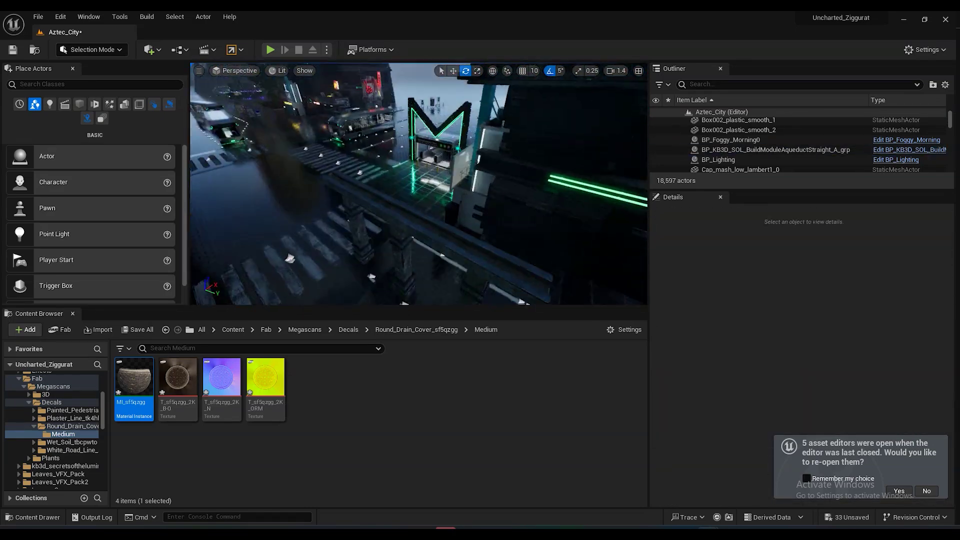
pyautogui.click(509, 226)
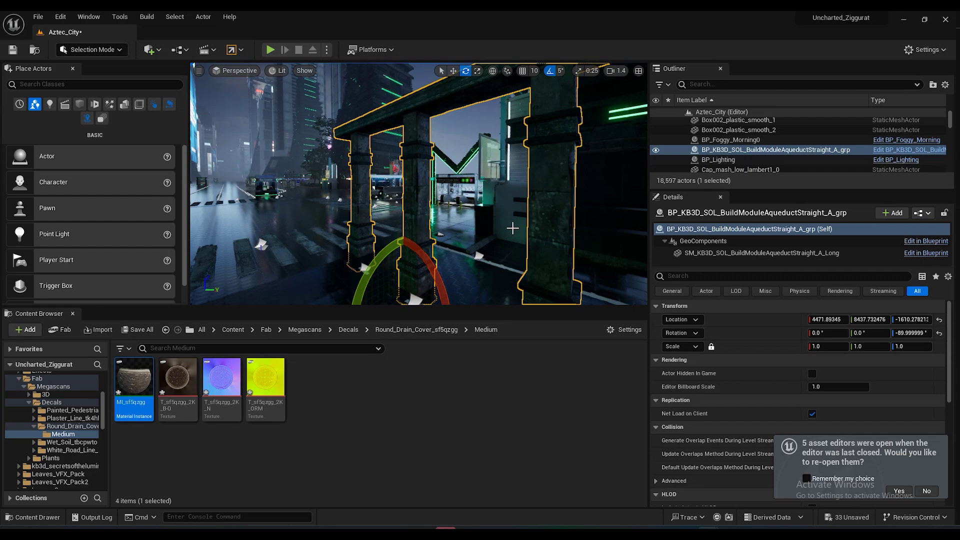
pyautogui.click(92, 50)
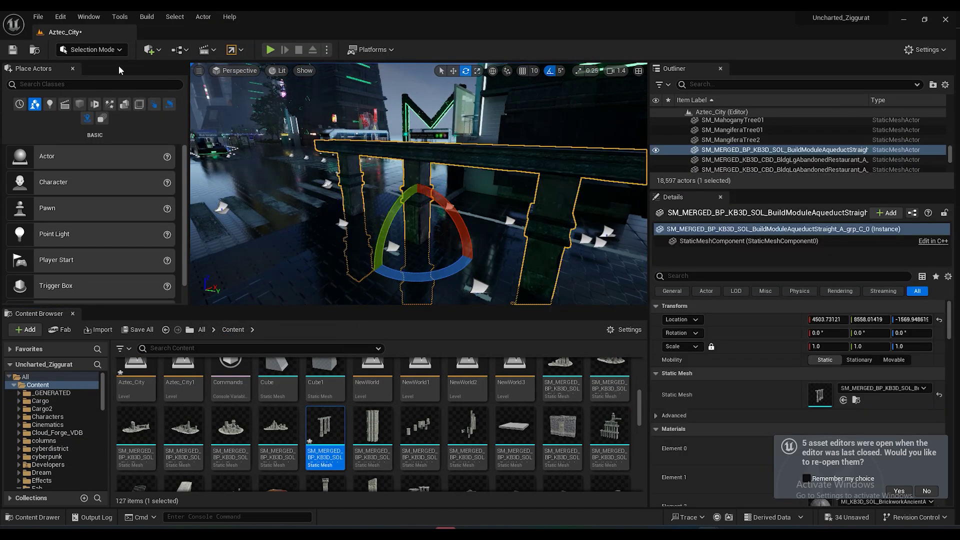
# In Modeling mode, apply a Plane Cut to the merged aqueduct mesh that removes the columns and keeps the horizontal beam
pyautogui.click(102, 50)
pyautogui.click(87, 109)
pyautogui.click(16, 199)
pyautogui.click(85, 125)
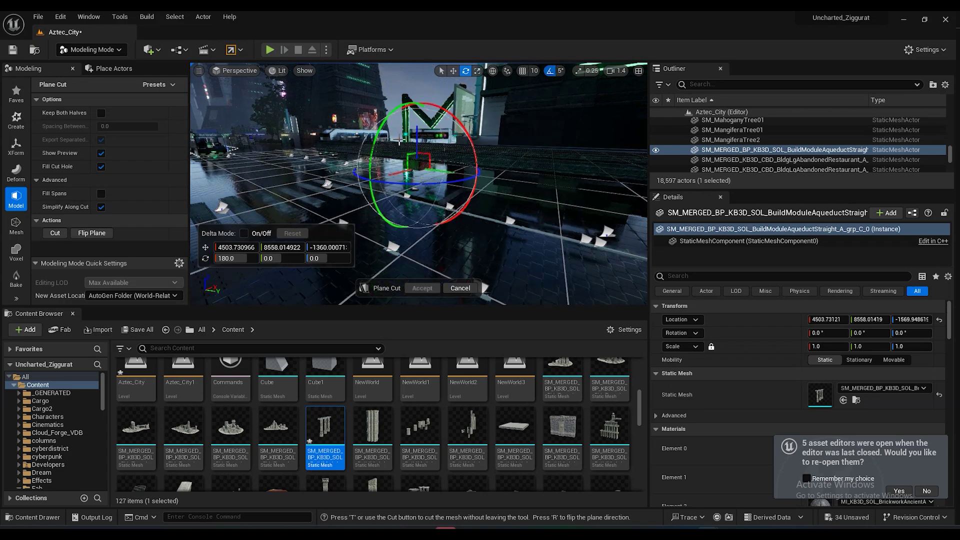
pyautogui.click(423, 288)
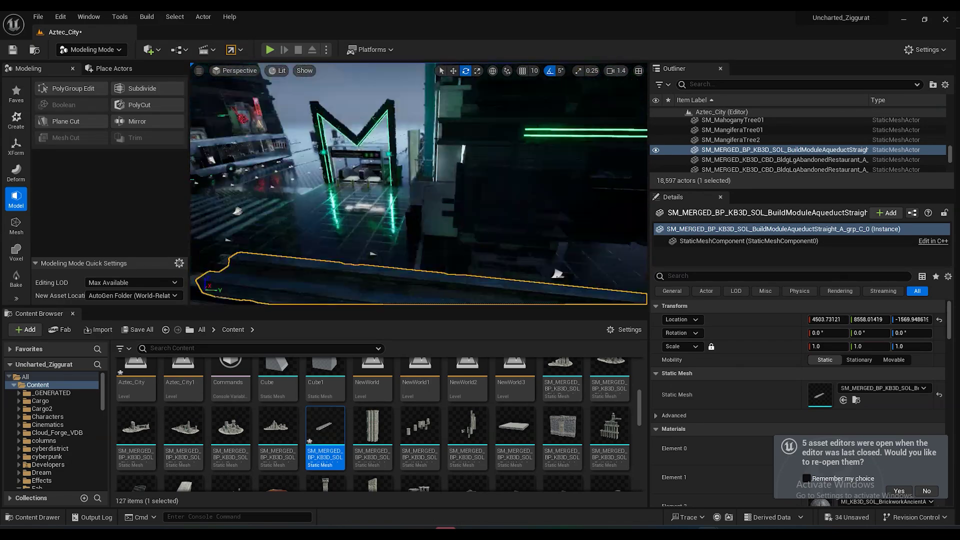
# Scale the aqueduct beam to about 0.438 and duplicate it end to end along the road
pyautogui.press('w')
pyautogui.keyDown('alt'); pyautogui.moveTo(335, 251); pyautogui.dragTo(532, 260); pyautogui.keyUp('alt')
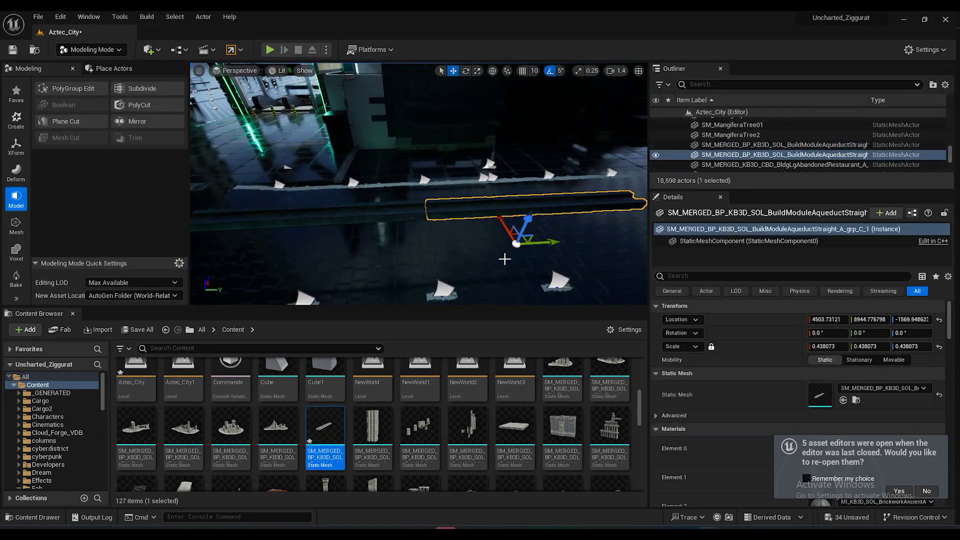
pyautogui.moveTo(586, 227); pyautogui.dragTo(630, 223, button='right')
pyautogui.moveTo(492, 203); pyautogui.dragTo(501, 202)
pyautogui.moveTo(501, 203); pyautogui.dragTo(518, 118, button='right')
# Select the row of aqueduct beams and group them
pyautogui.keyDown('ctrl'); pyautogui.click(437, 220); pyautogui.keyUp('ctrl')
pyautogui.keyDown('ctrl'); pyautogui.click(371, 216); pyautogui.keyUp('ctrl')
pyautogui.rightClick(371, 216)
pyautogui.click(394, 434)
pyautogui.click(416, 214)
# Undo the last three changes to the duplicated beam group
pyautogui.press('e')
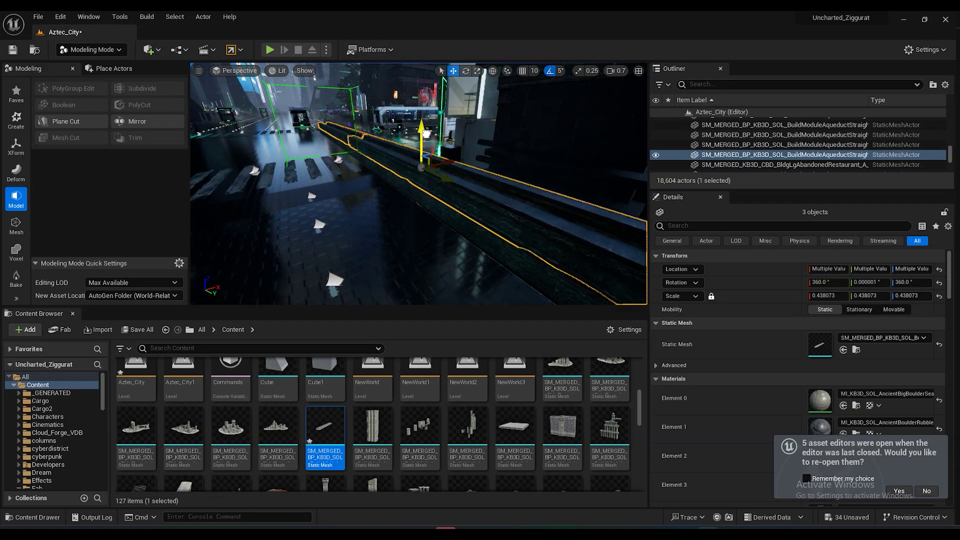
pyautogui.hotkey('ctrl', 'z')
pyautogui.hotkey('ctrl', 'z')
pyautogui.hotkey('ctrl', 'z')
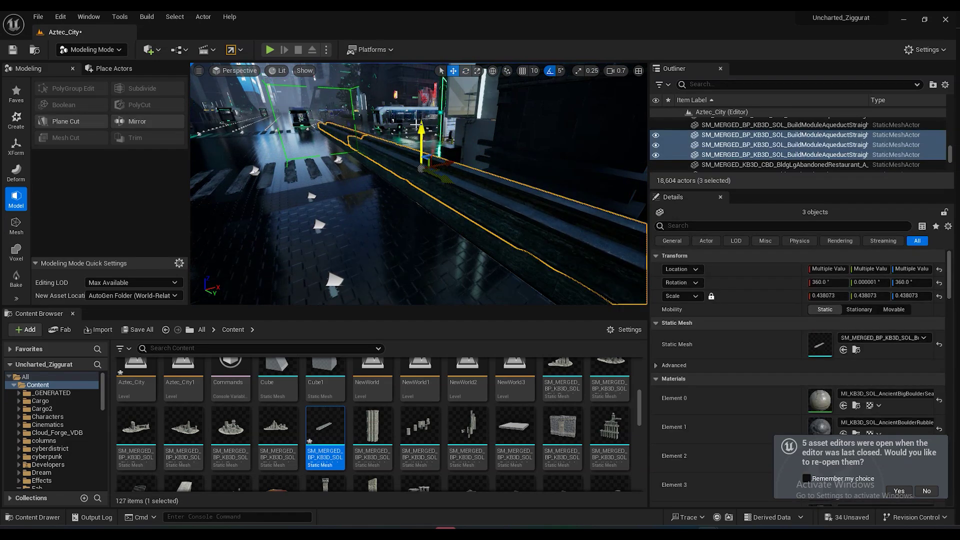
# Select the combined aqueduct beams above the road and ungroup them
pyautogui.click(410, 169)
pyautogui.click(434, 131)
pyautogui.rightClick(434, 131)
pyautogui.click(612, 354)
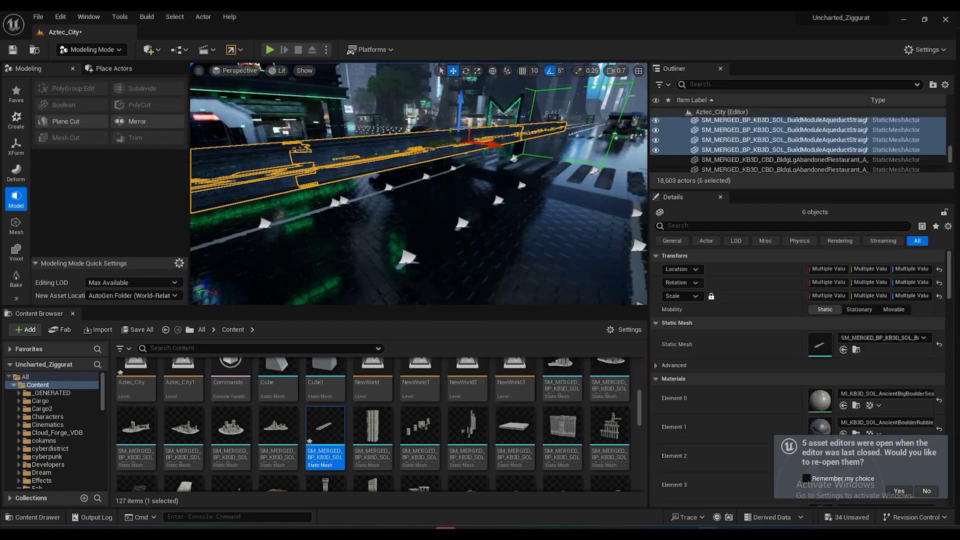
pyautogui.press('Escape')
pyautogui.moveTo(461, 140); pyautogui.dragTo(290, 141, button='right')
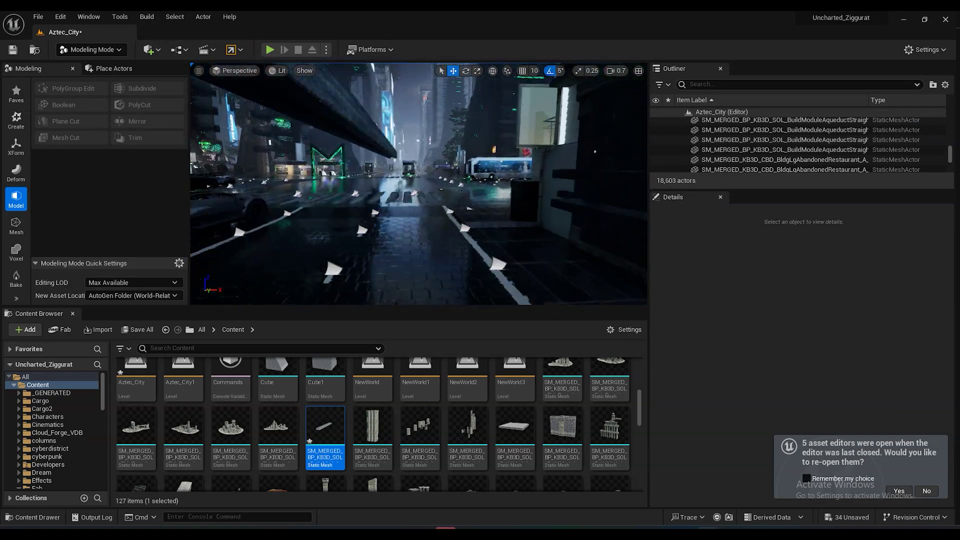
# In Selection mode, add a cube beneath the overhead beam, narrow it along X into a strip, and give it the glowing white material
pyautogui.click(92, 50)
pyautogui.click(82, 67)
pyautogui.click(80, 103)
pyautogui.moveTo(46, 157); pyautogui.dragTo(410, 214)
pyautogui.moveTo(828, 346); pyautogui.dragTo(800, 346)
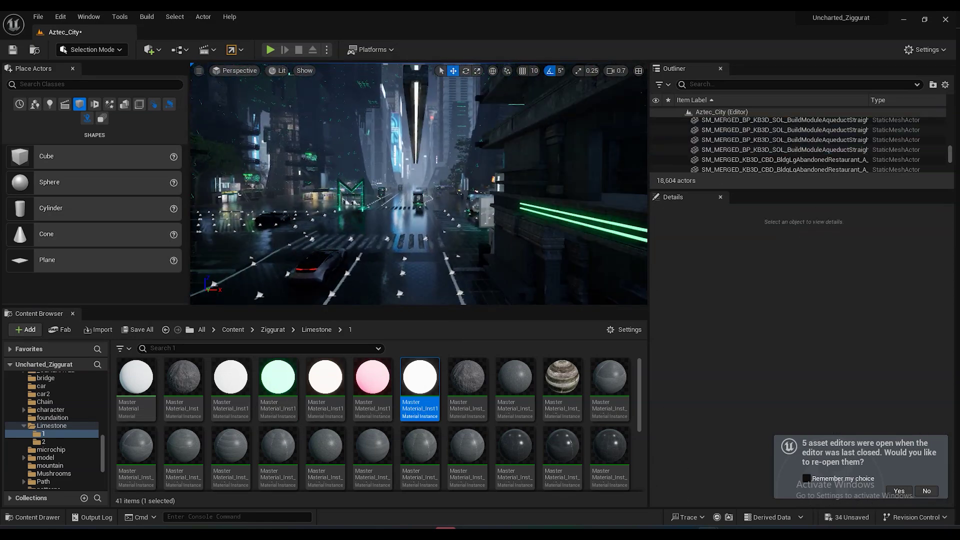
pyautogui.click(415, 148)
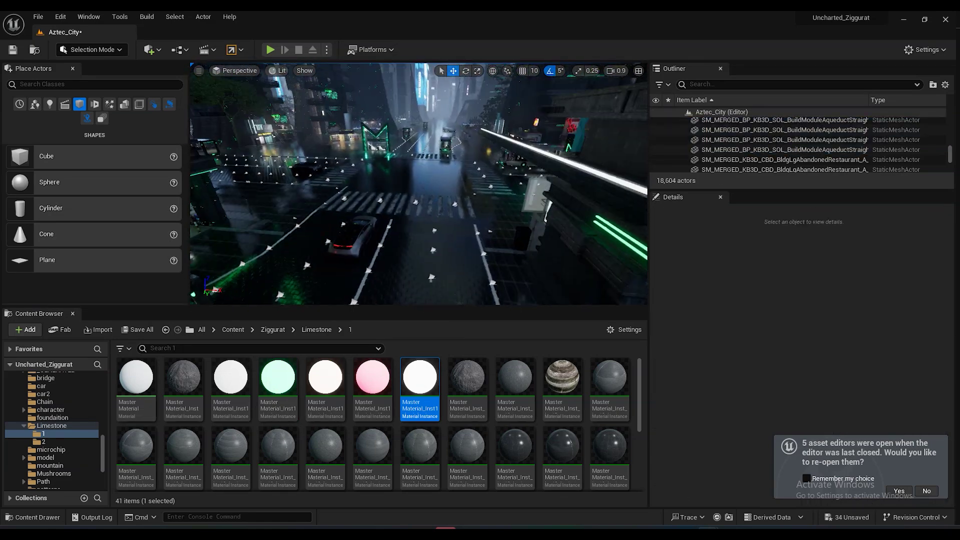